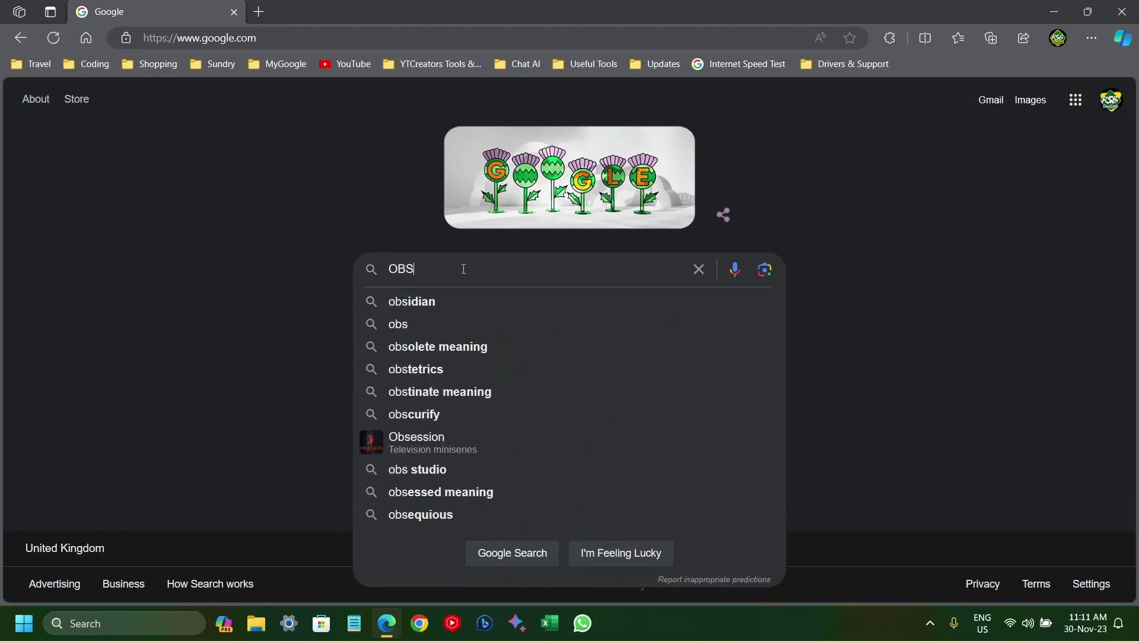
Search the web for OBS and download the Windows installer for OBS Studio 30.0.0 from the official download page.
{"action": "key", "text": "Return"}
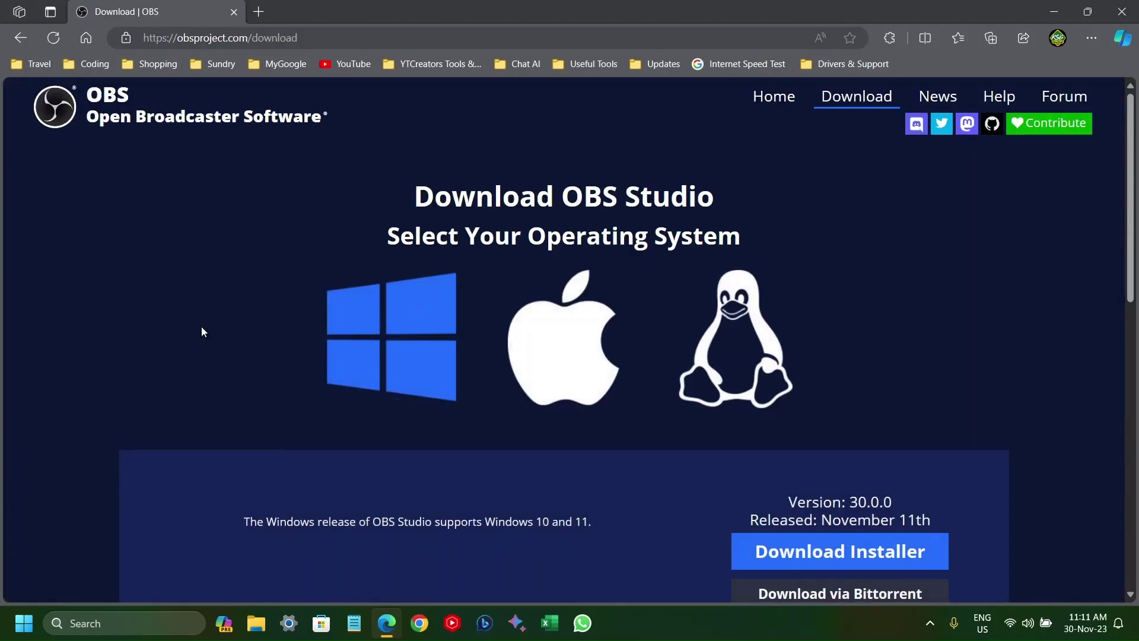
{"action": "scroll", "coordinate": [247, 307], "scroll_direction": "down", "scroll_amount": 2}
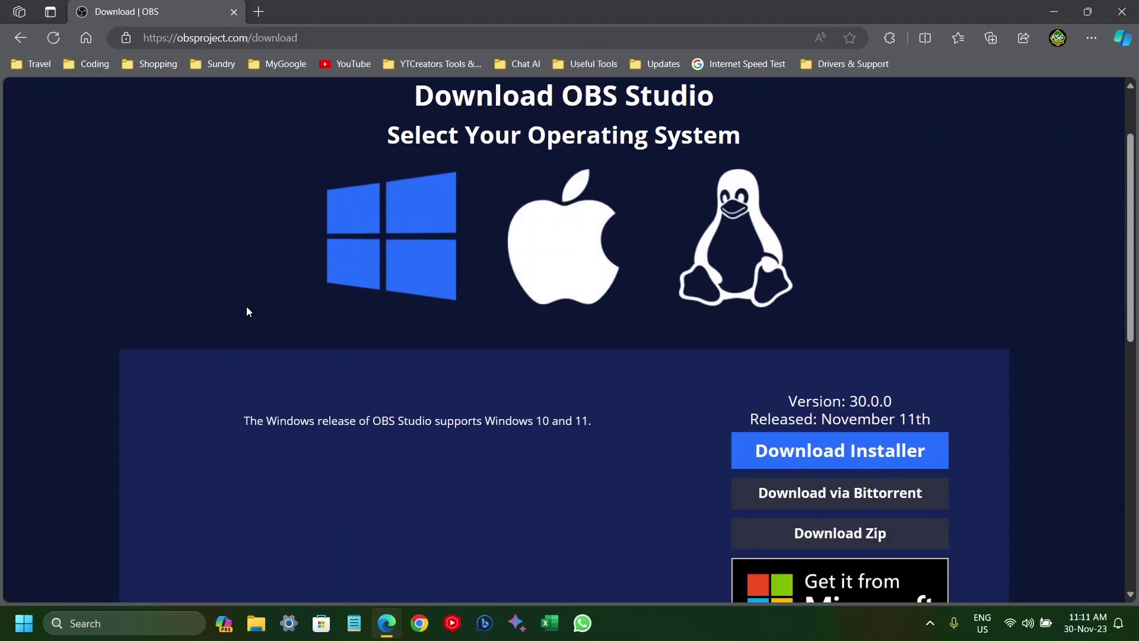
{"action": "scroll", "coordinate": [718, 307], "scroll_direction": "down", "scroll_amount": 1}
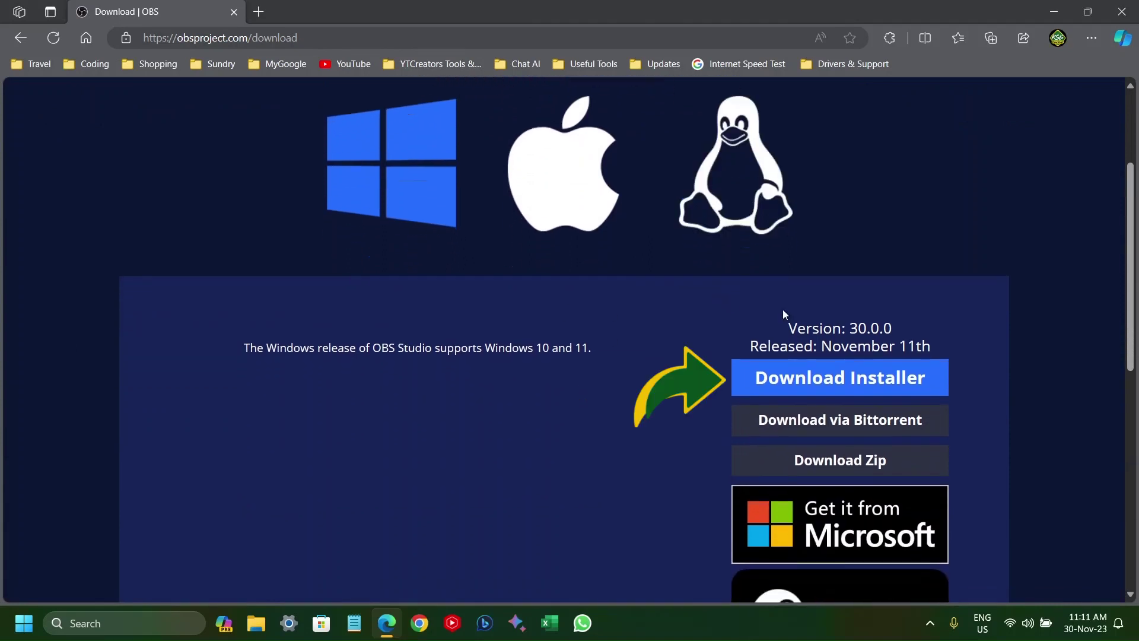
{"action": "left_click", "coordinate": [817, 375]}
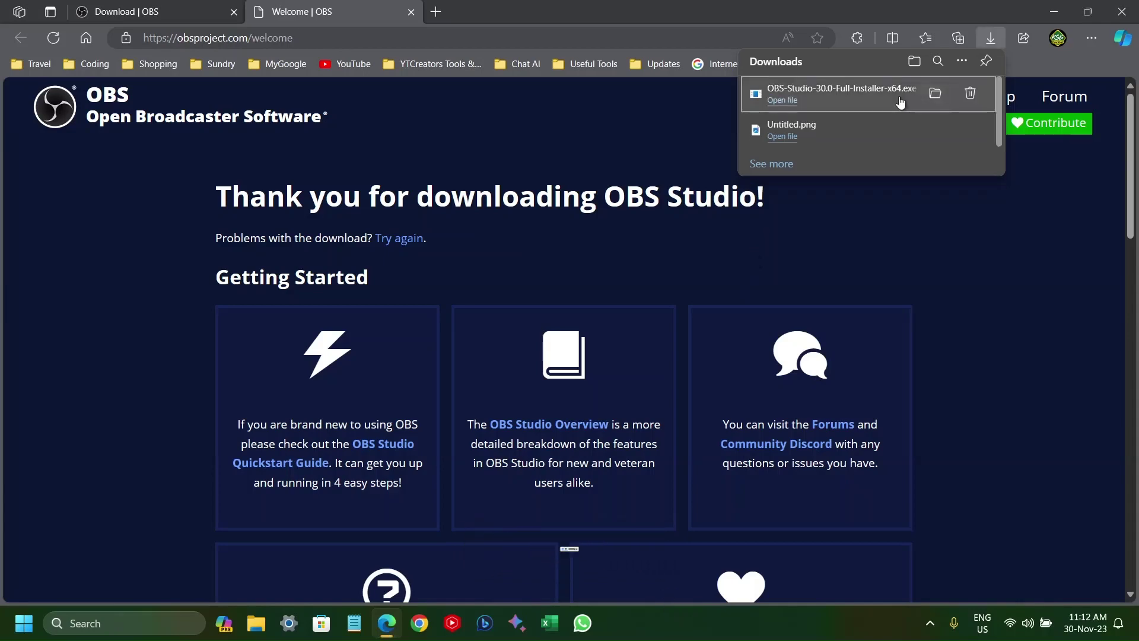
Run the downloaded OBS Studio installer with its default options and finish the setup with Launch OBS Studio 30.0 enabled.
{"action": "left_click", "coordinate": [783, 101]}
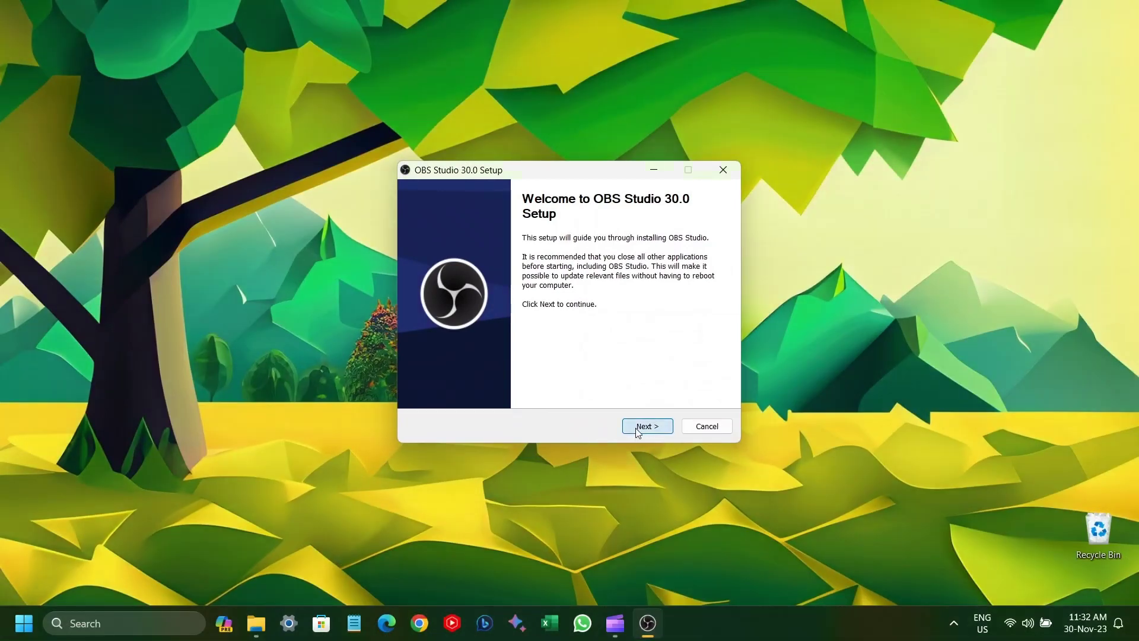
{"action": "left_click", "coordinate": [635, 426]}
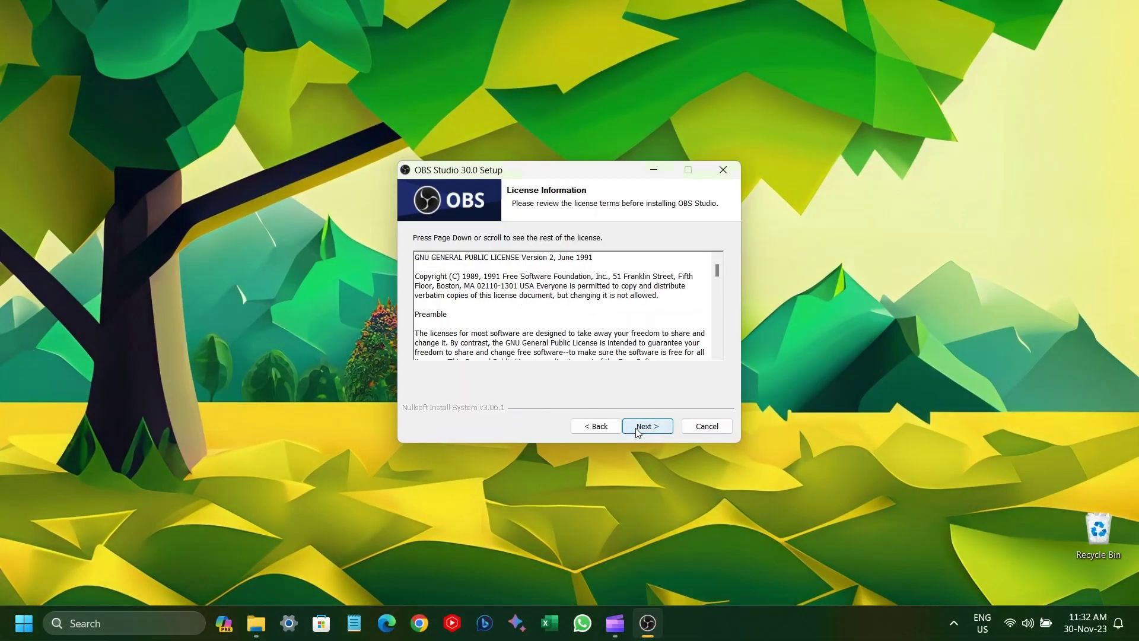
{"action": "left_click", "coordinate": [635, 426]}
{"action": "left_click", "coordinate": [635, 427]}
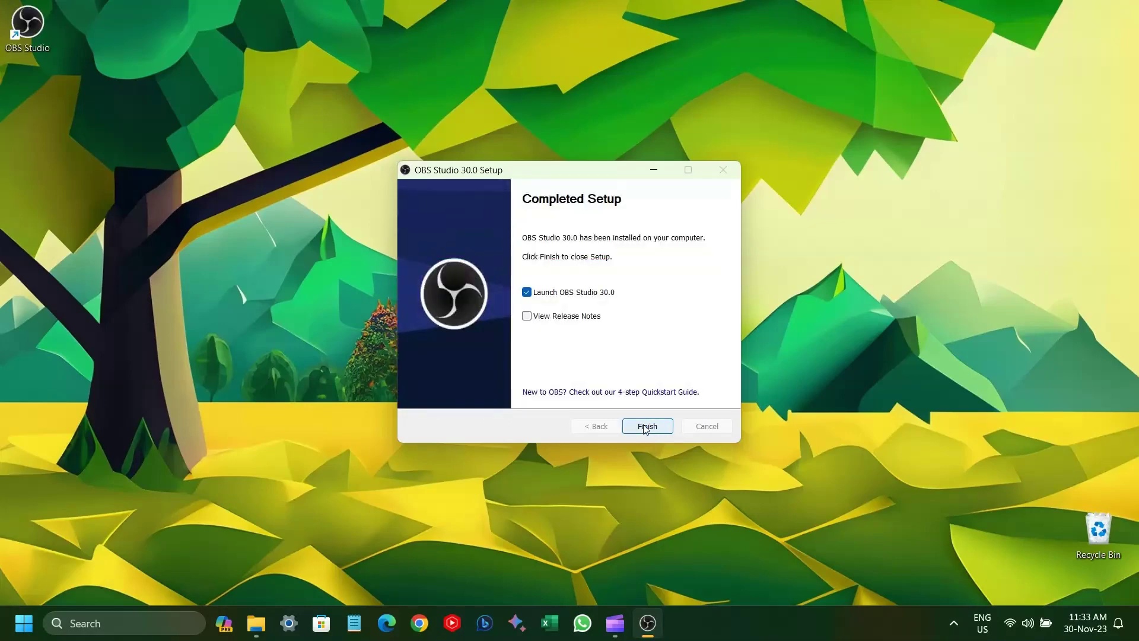
{"action": "left_click", "coordinate": [645, 427]}
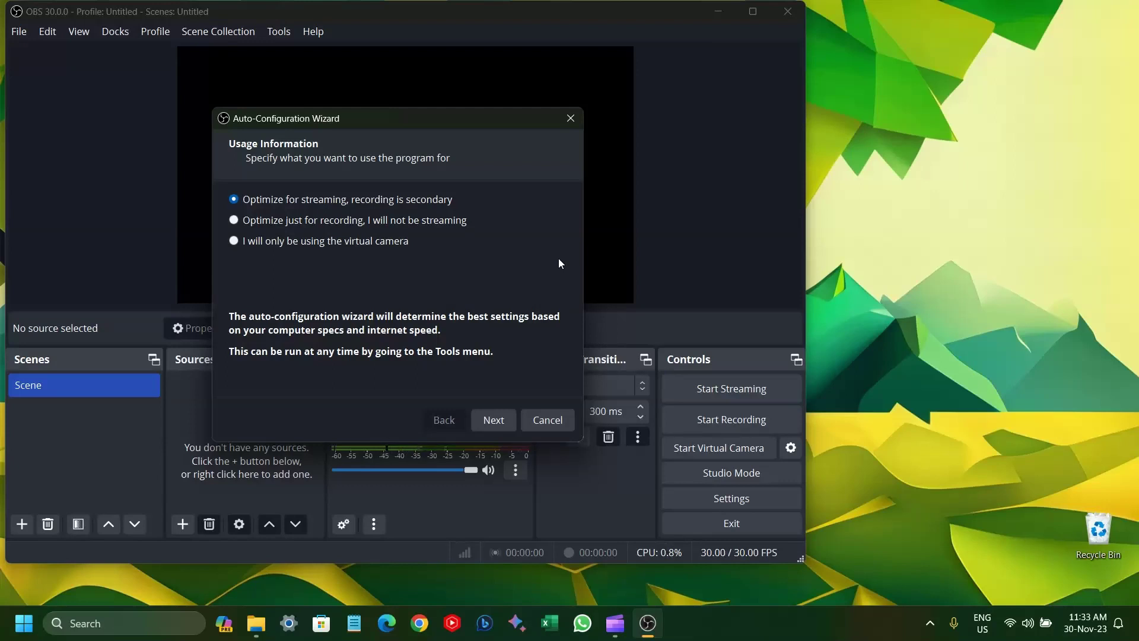
Complete the auto-configuration wizard, optimizing just for recording at 60 FPS with the current 1920x1080 canvas, and apply the settings.
{"action": "left_click", "coordinate": [426, 223]}
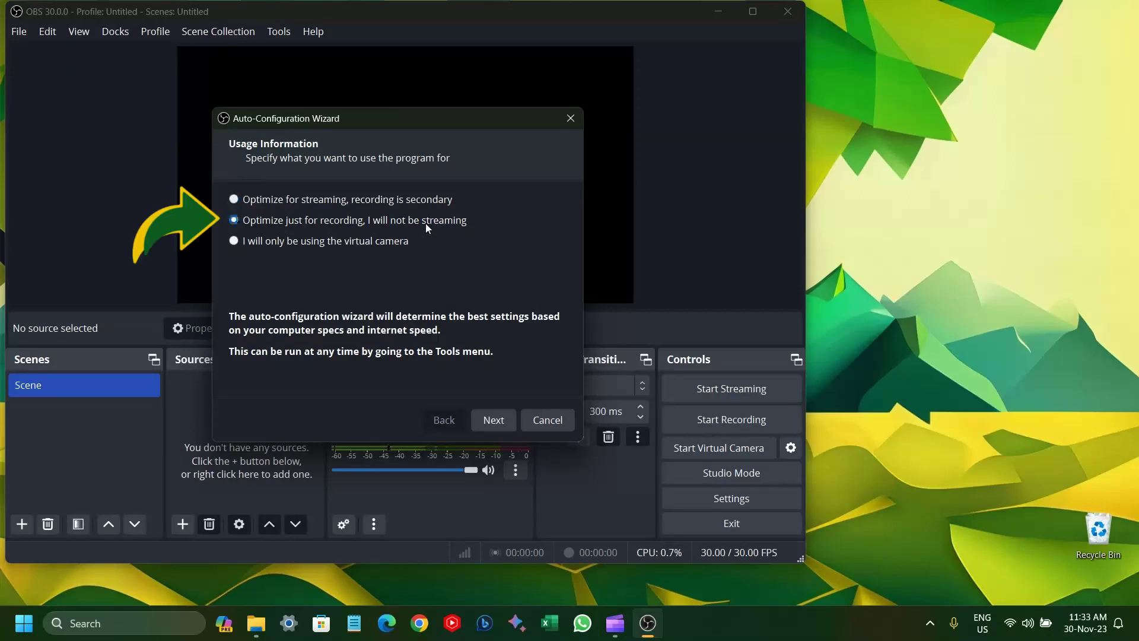
{"action": "left_click", "coordinate": [493, 420]}
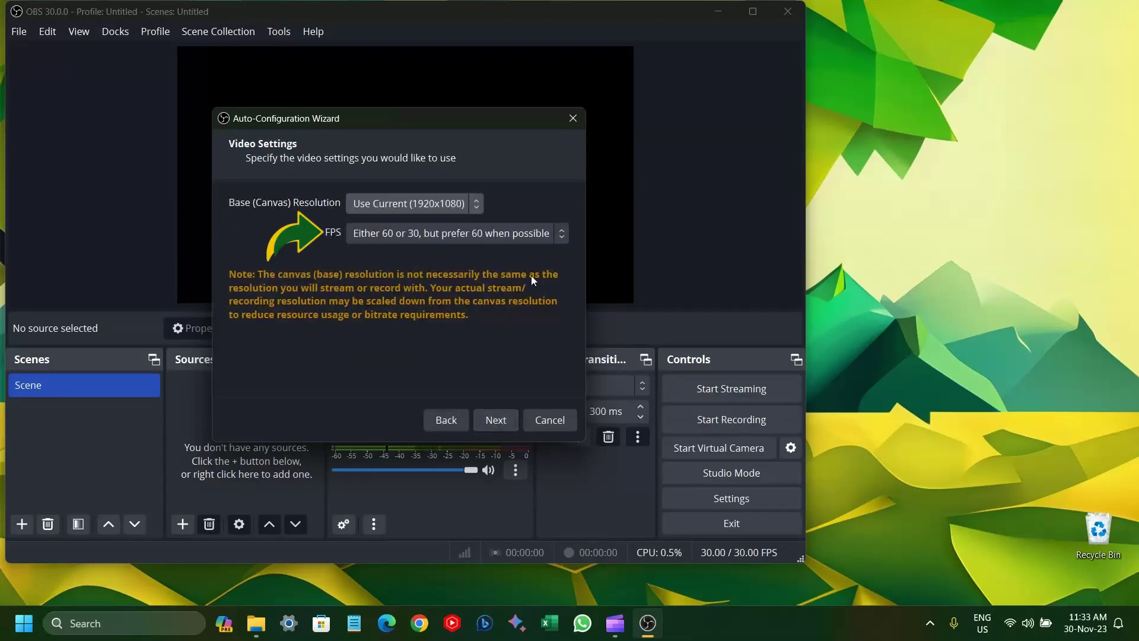
{"action": "left_click", "coordinate": [559, 238]}
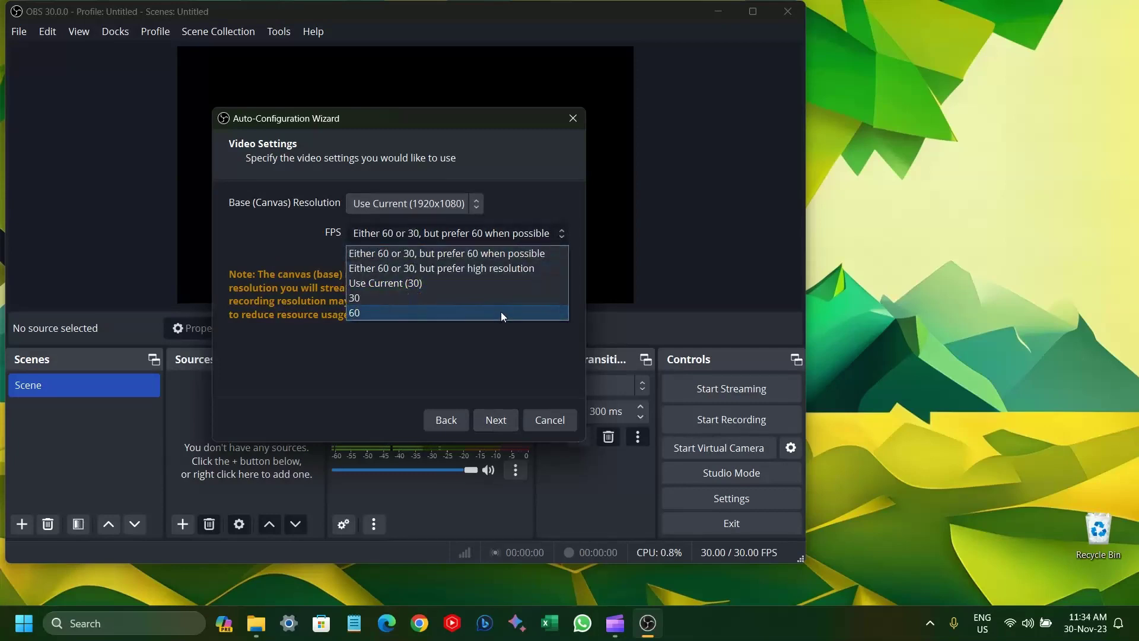
{"action": "left_click", "coordinate": [501, 312]}
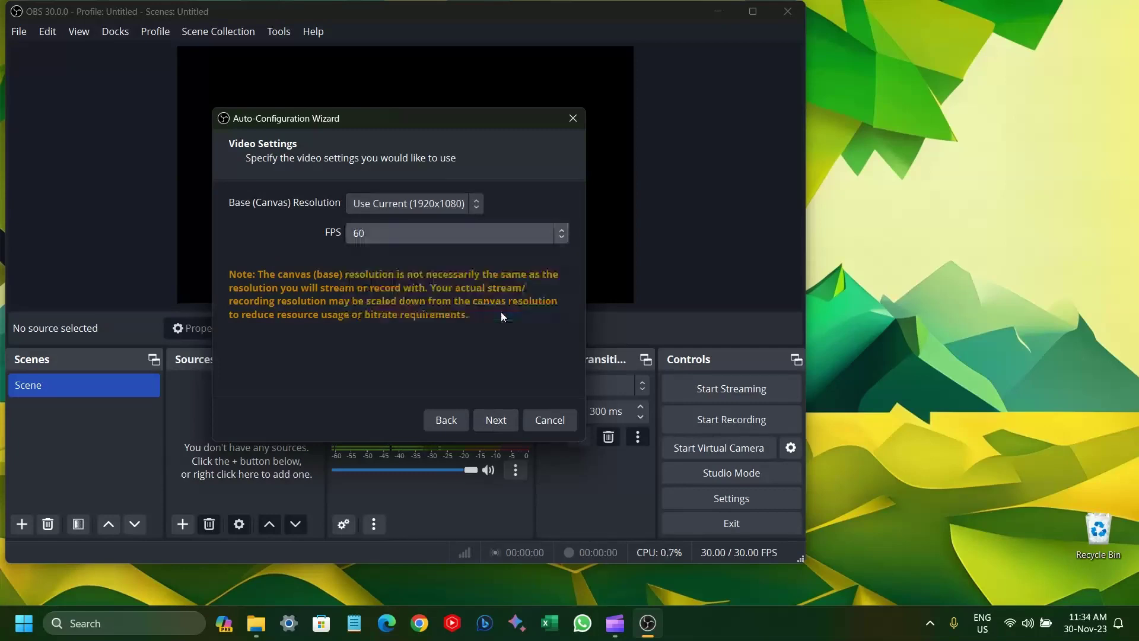
{"action": "left_click", "coordinate": [496, 424]}
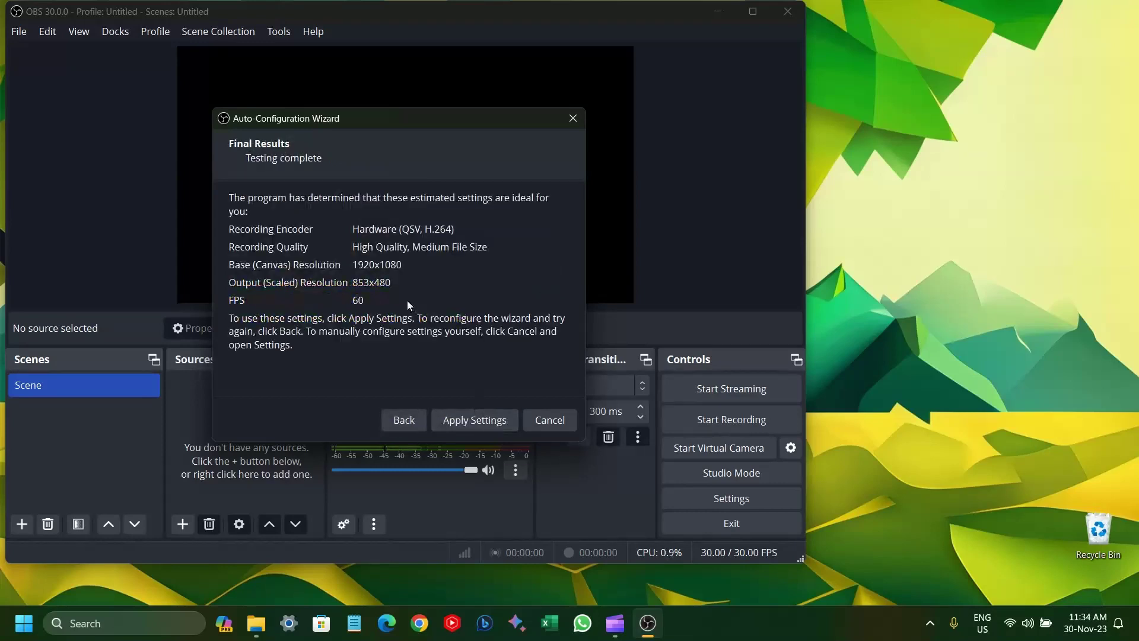
{"action": "left_click", "coordinate": [473, 420]}
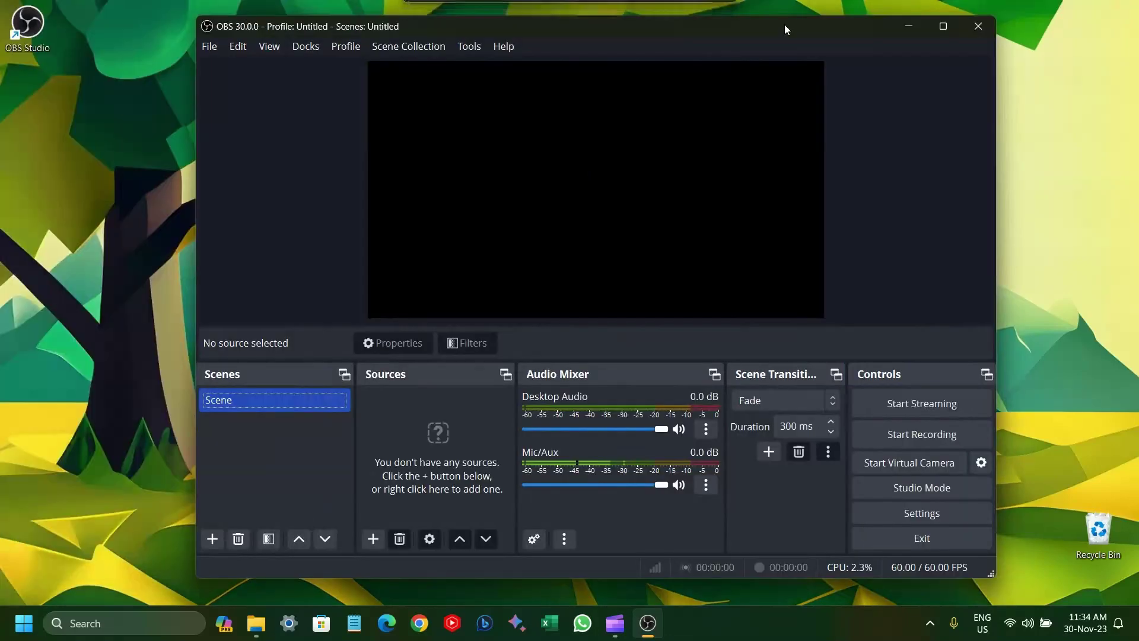
Rename the Untitled profile to RSBOneStop#1.
{"action": "left_click", "coordinate": [335, 52]}
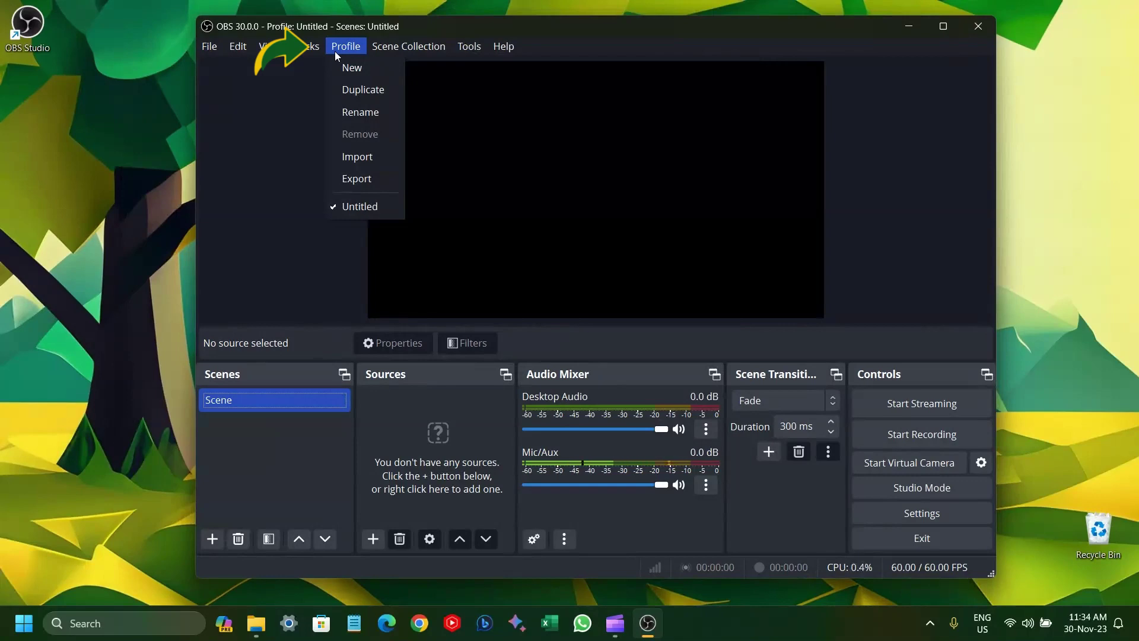
{"action": "left_click", "coordinate": [353, 115]}
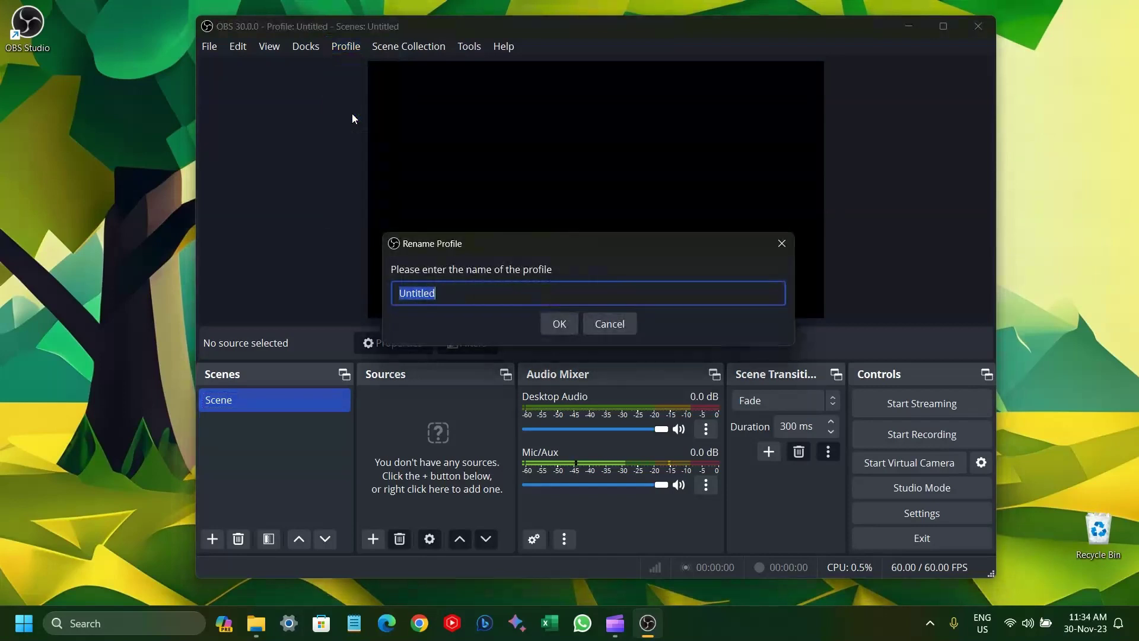
{"action": "type", "text": "RSBOneStop#1"}
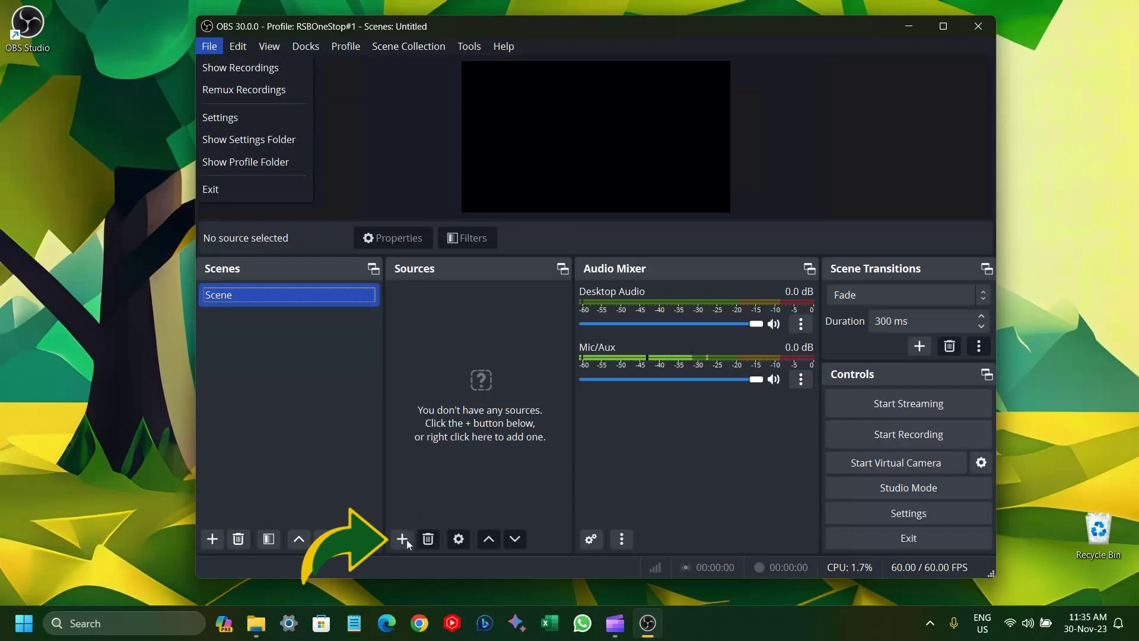
Add a new Display Capture source for the 1920x1080 primary monitor with cursor capture enabled.
{"action": "left_click", "coordinate": [402, 538]}
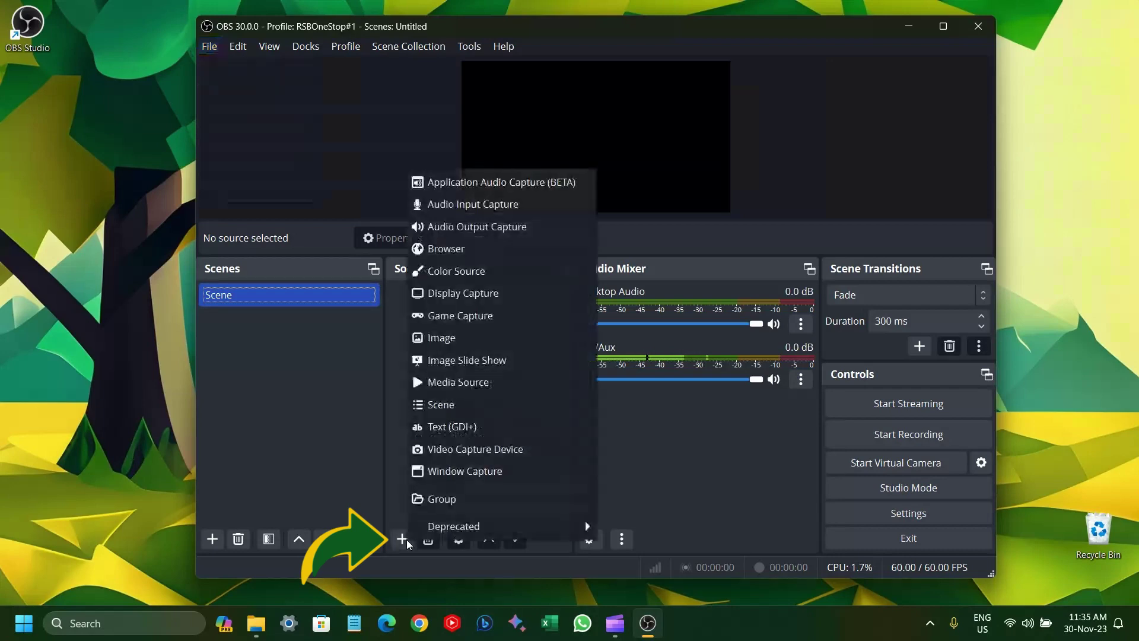
{"action": "left_click", "coordinate": [461, 297]}
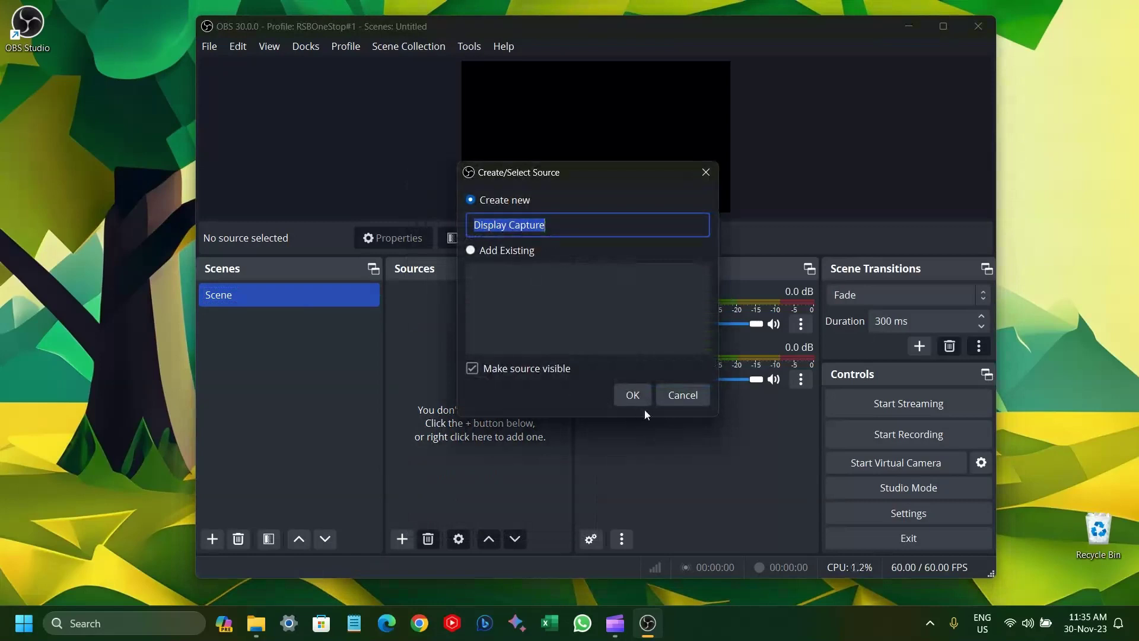
{"action": "left_click", "coordinate": [632, 395]}
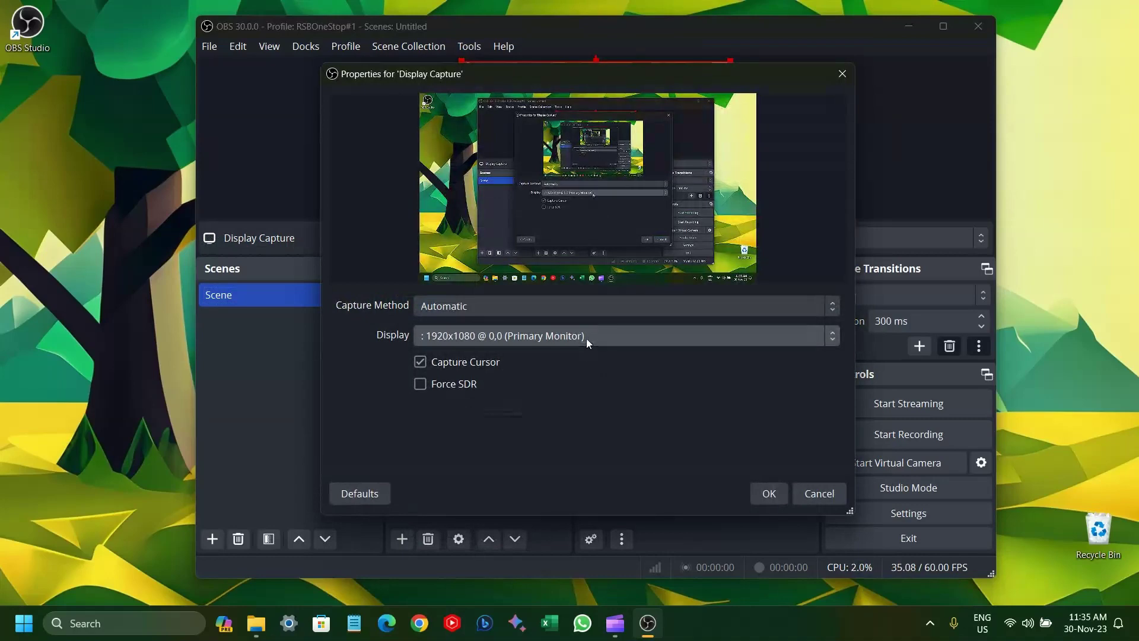
{"action": "left_click", "coordinate": [420, 362]}
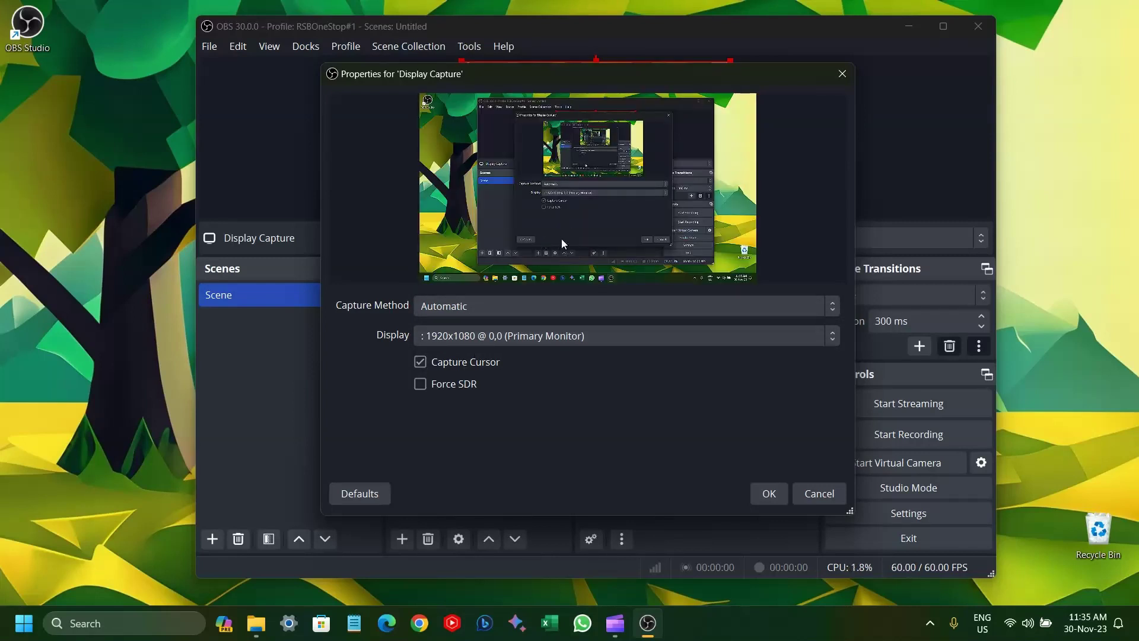
{"action": "left_click", "coordinate": [765, 498]}
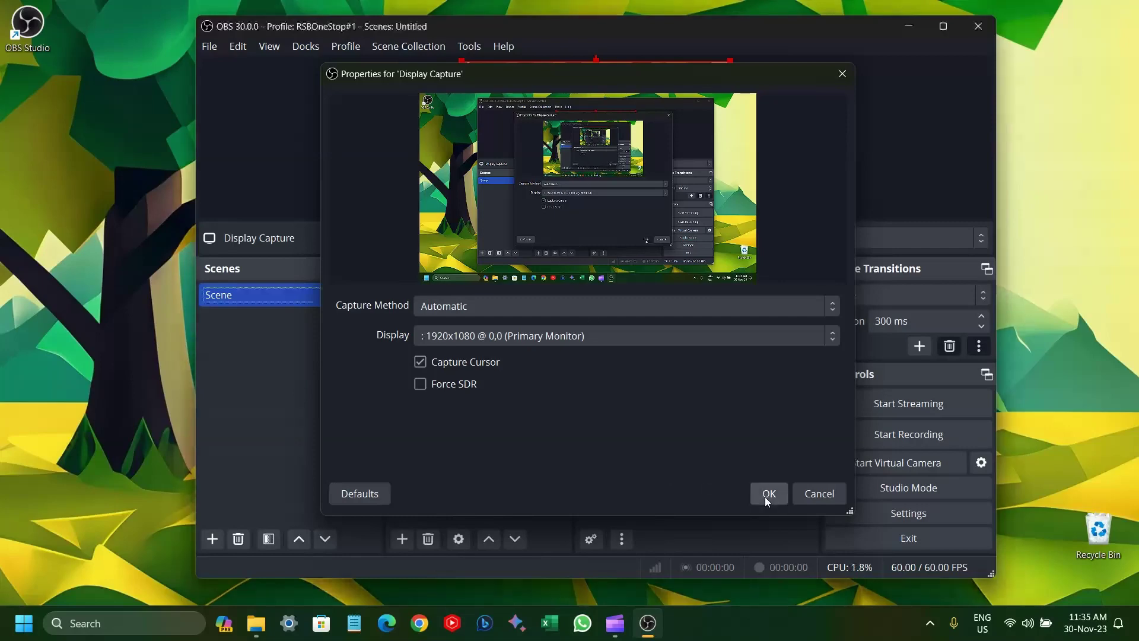
Change the recording path in the output settings to the Downloads folder.
{"action": "left_click", "coordinate": [209, 47]}
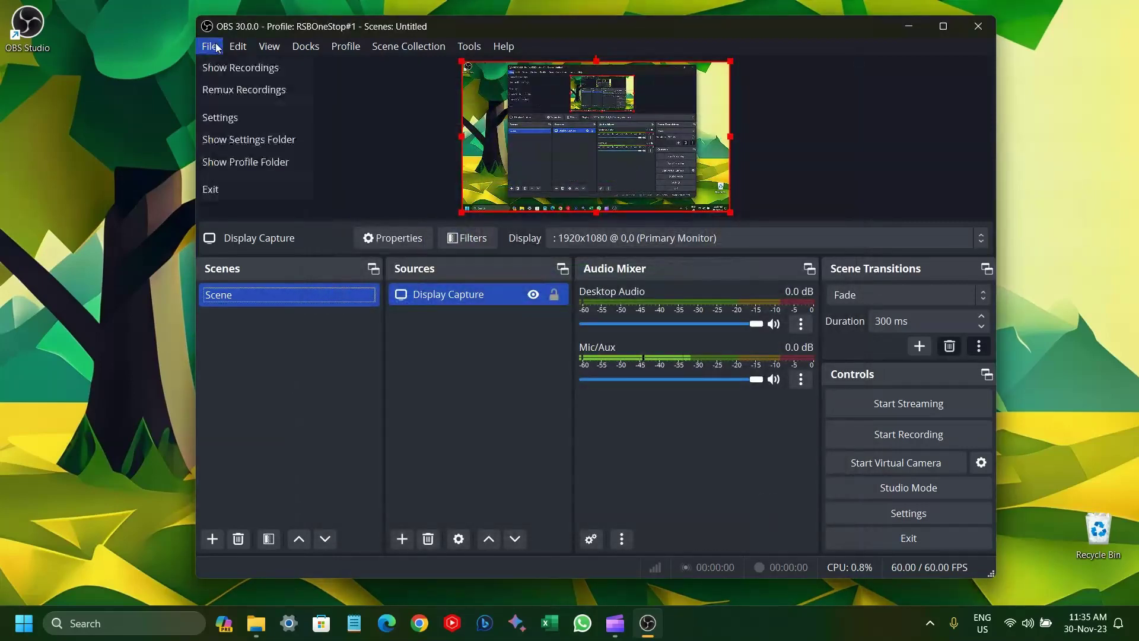
{"action": "left_click", "coordinate": [225, 117]}
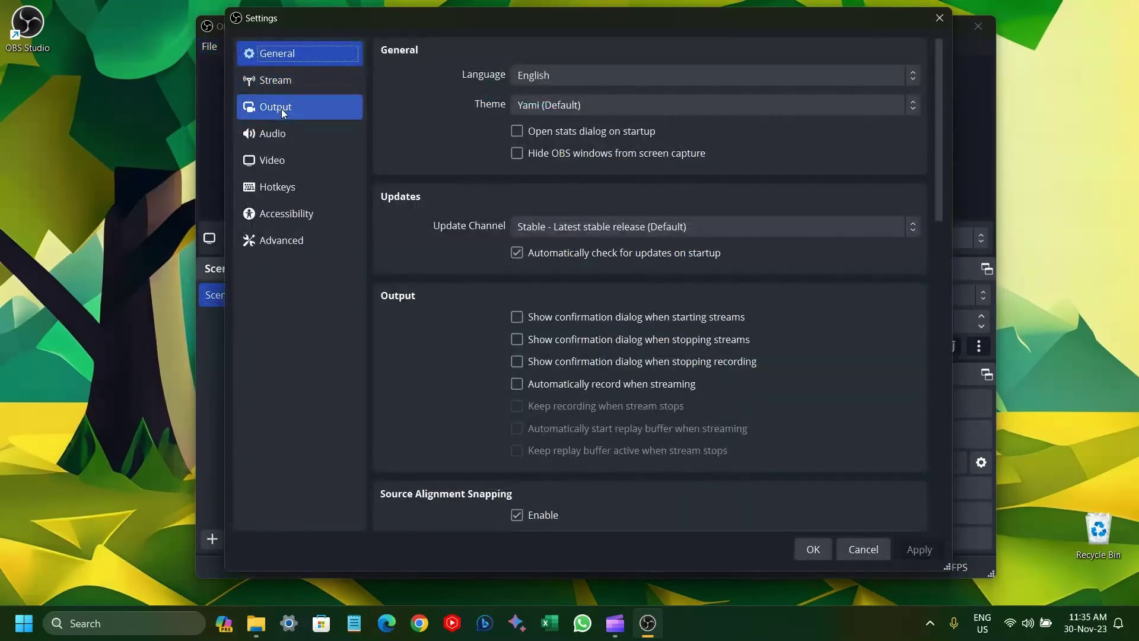
{"action": "left_click", "coordinate": [349, 104]}
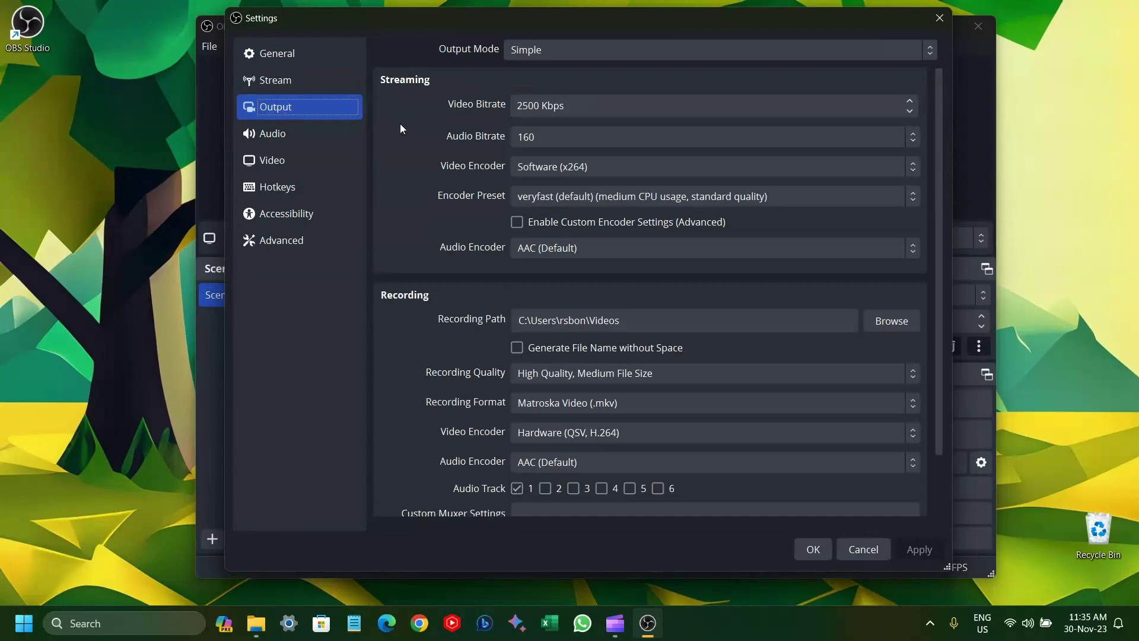
{"action": "scroll", "coordinate": [399, 183], "scroll_direction": "down", "scroll_amount": 1}
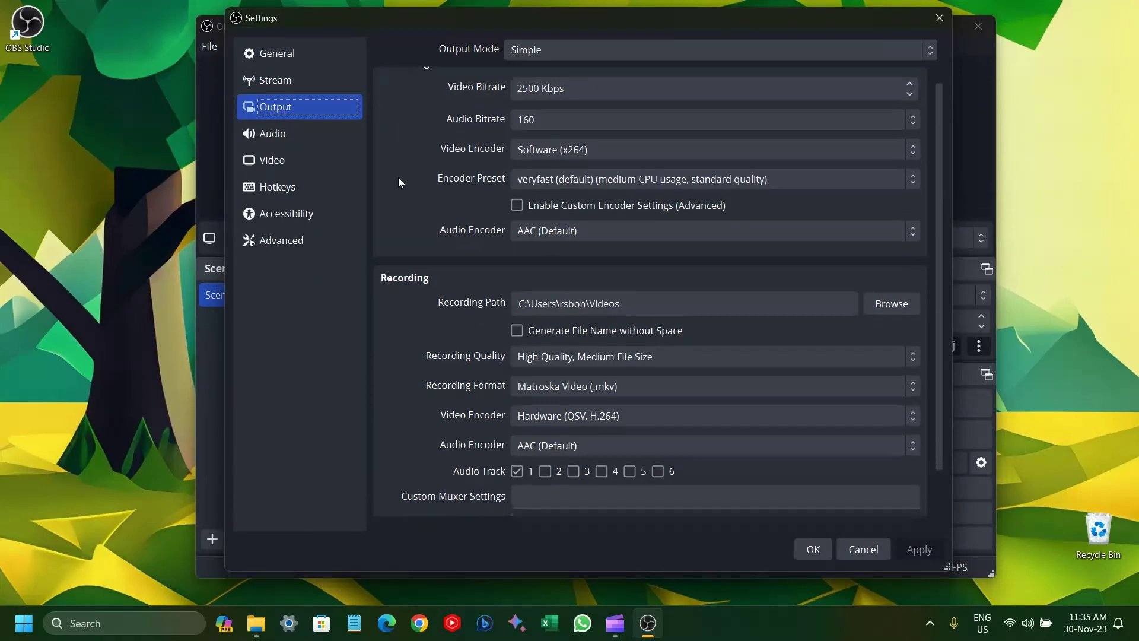
{"action": "left_click", "coordinate": [882, 305]}
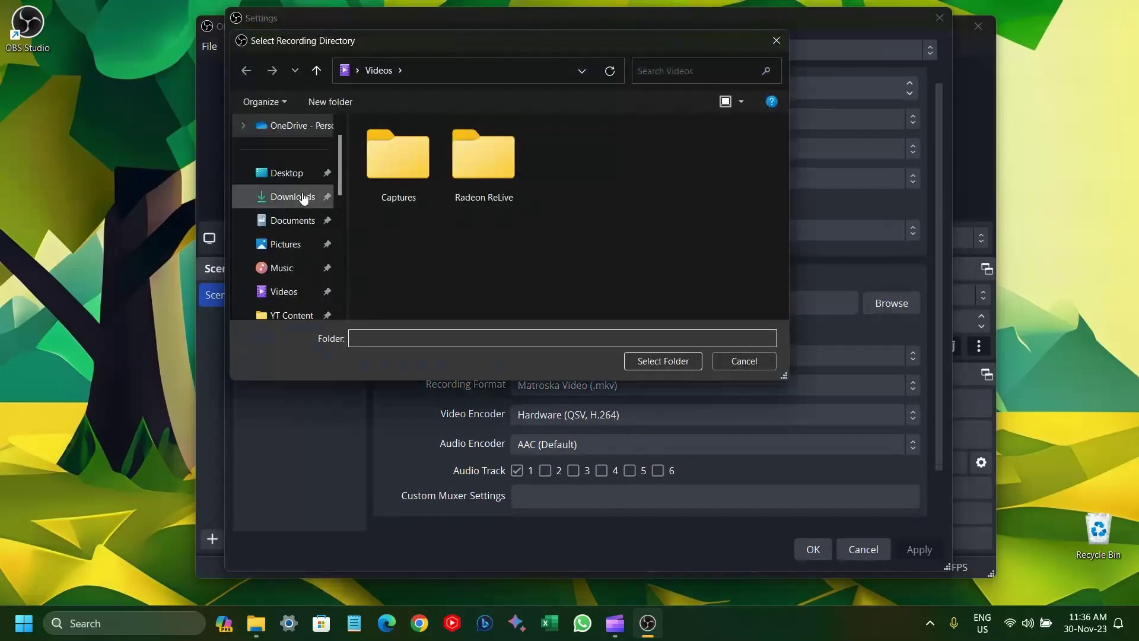
{"action": "left_click", "coordinate": [304, 198]}
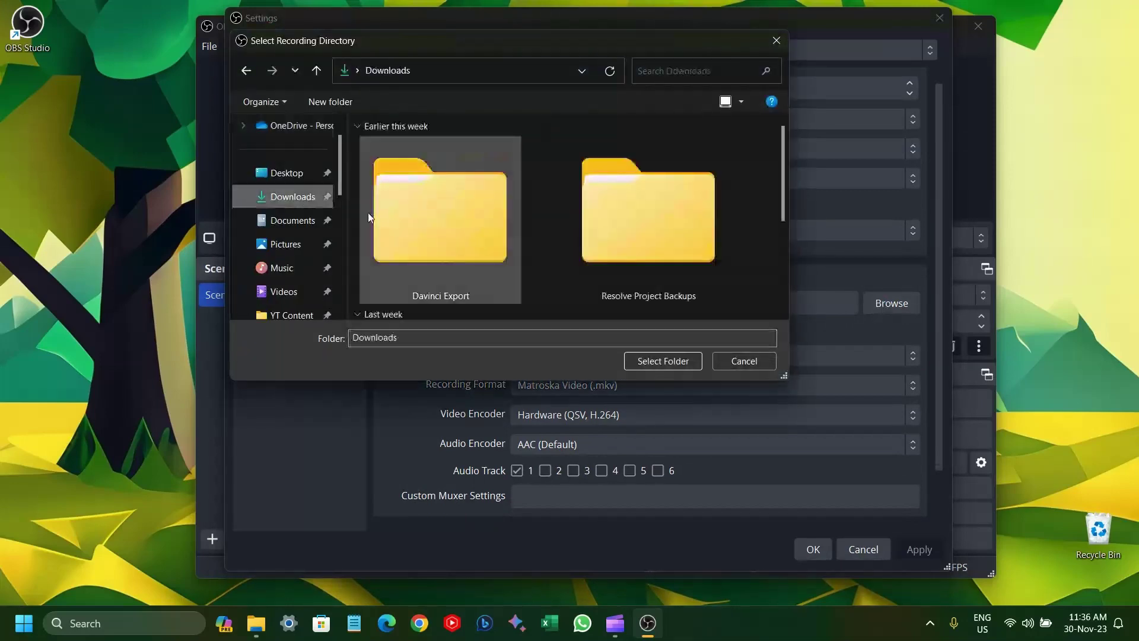
{"action": "left_click", "coordinate": [658, 362]}
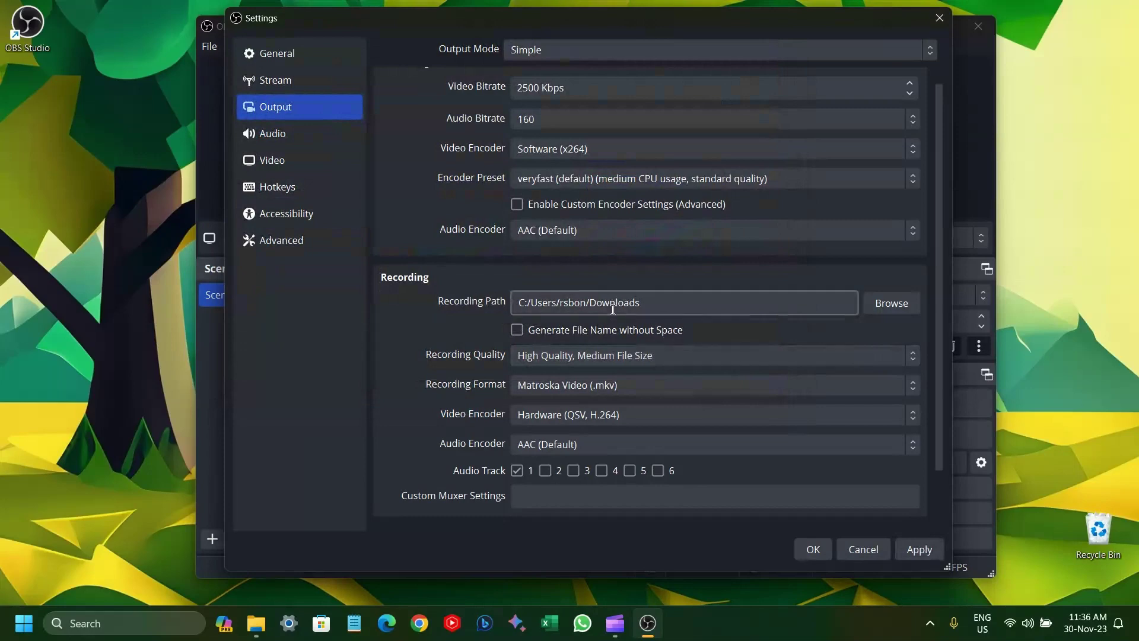
{"action": "scroll", "coordinate": [657, 362], "scroll_direction": "down", "scroll_amount": 2}
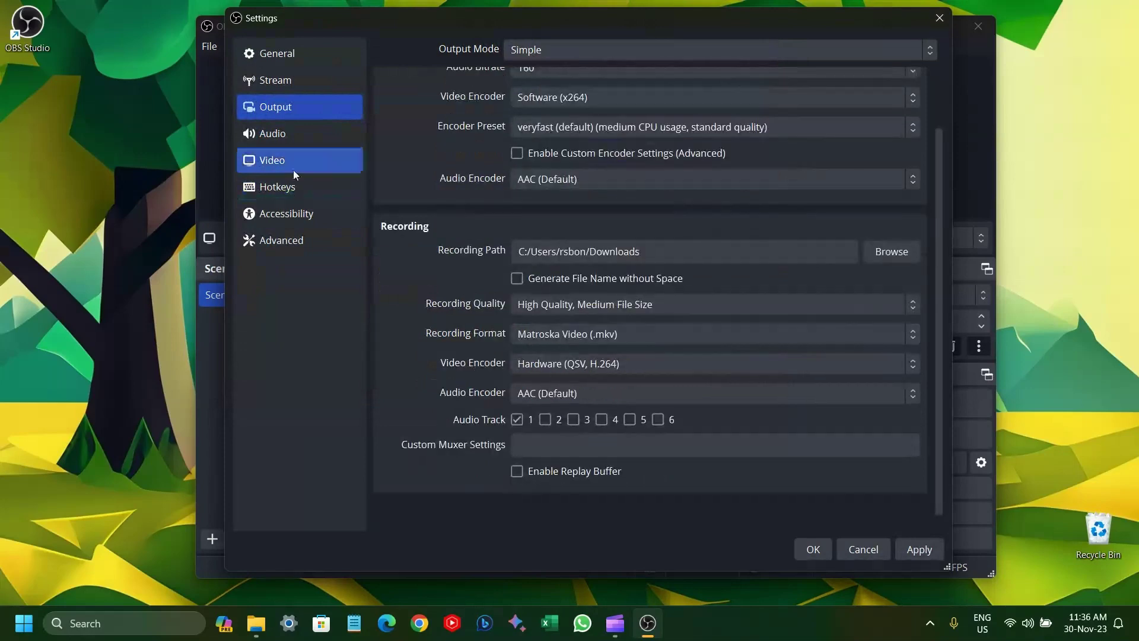
Review the audio settings, set the video output (scaled) resolution to 1920x1080, and accept the settings.
{"action": "left_click", "coordinate": [279, 137]}
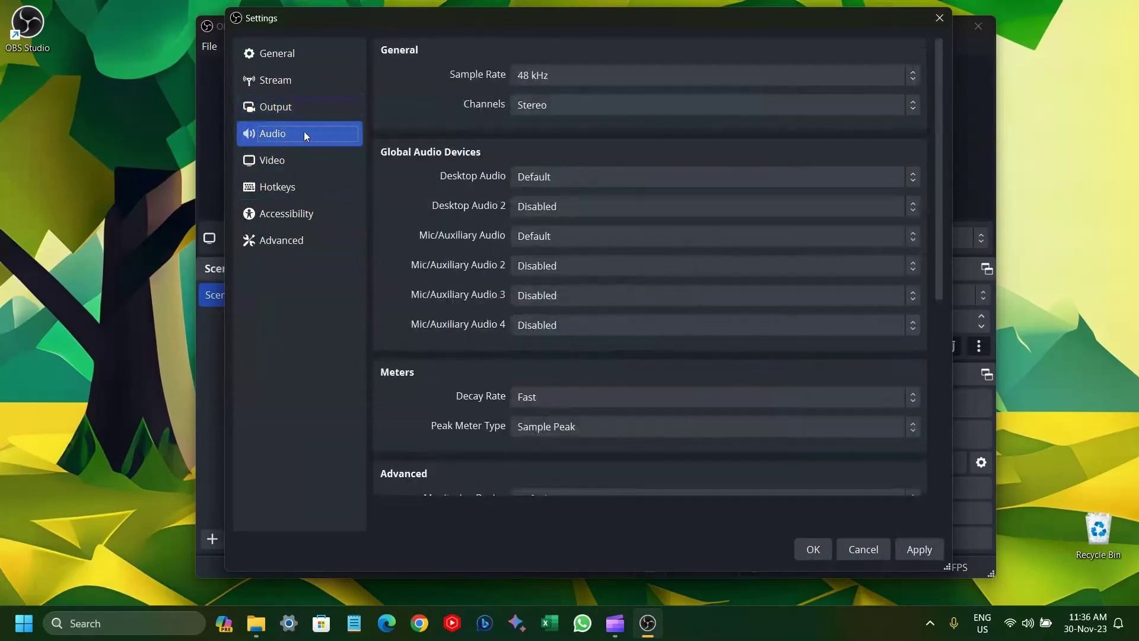
{"action": "scroll", "coordinate": [433, 260], "scroll_direction": "down", "scroll_amount": 1}
{"action": "scroll", "coordinate": [433, 261], "scroll_direction": "down", "scroll_amount": 5}
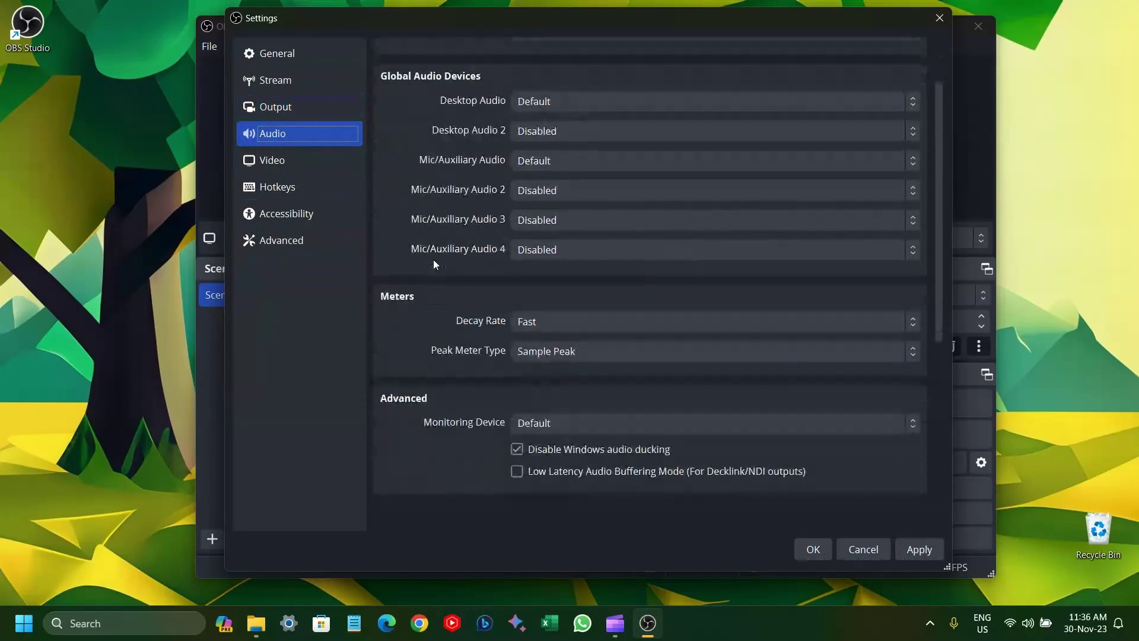
{"action": "scroll", "coordinate": [433, 258], "scroll_direction": "up", "scroll_amount": 2}
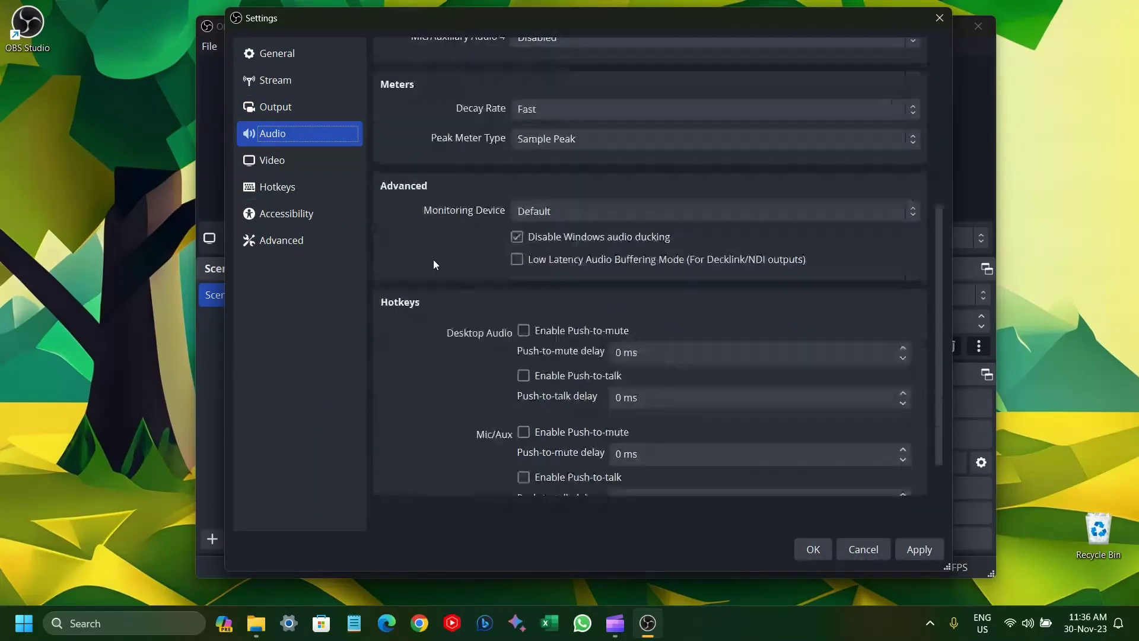
{"action": "left_click", "coordinate": [287, 162]}
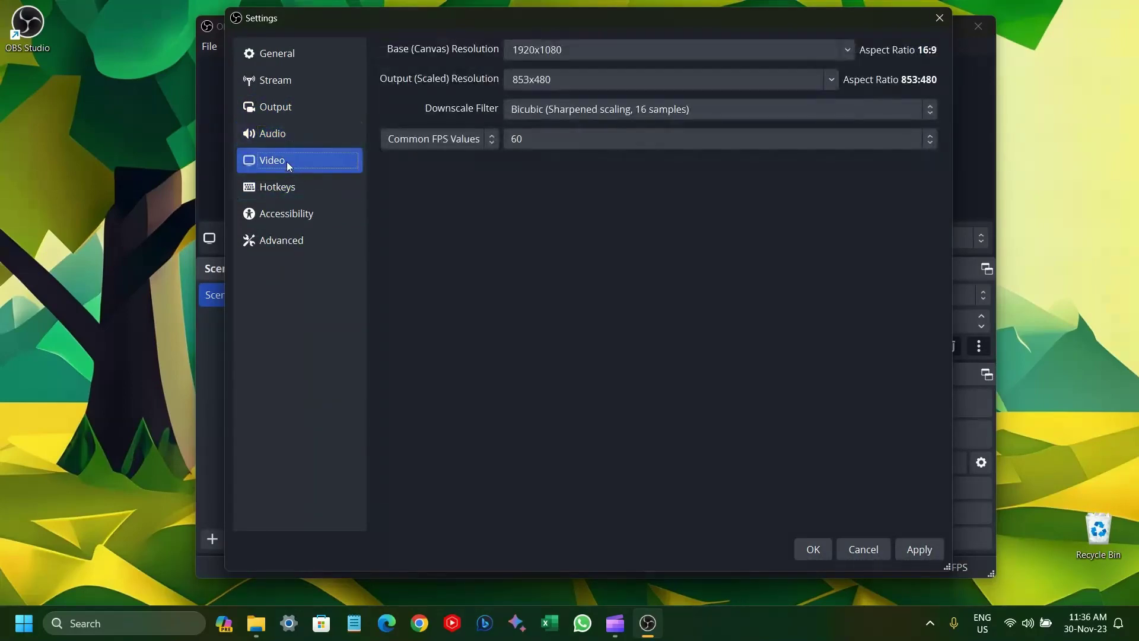
{"action": "left_click", "coordinate": [544, 78]}
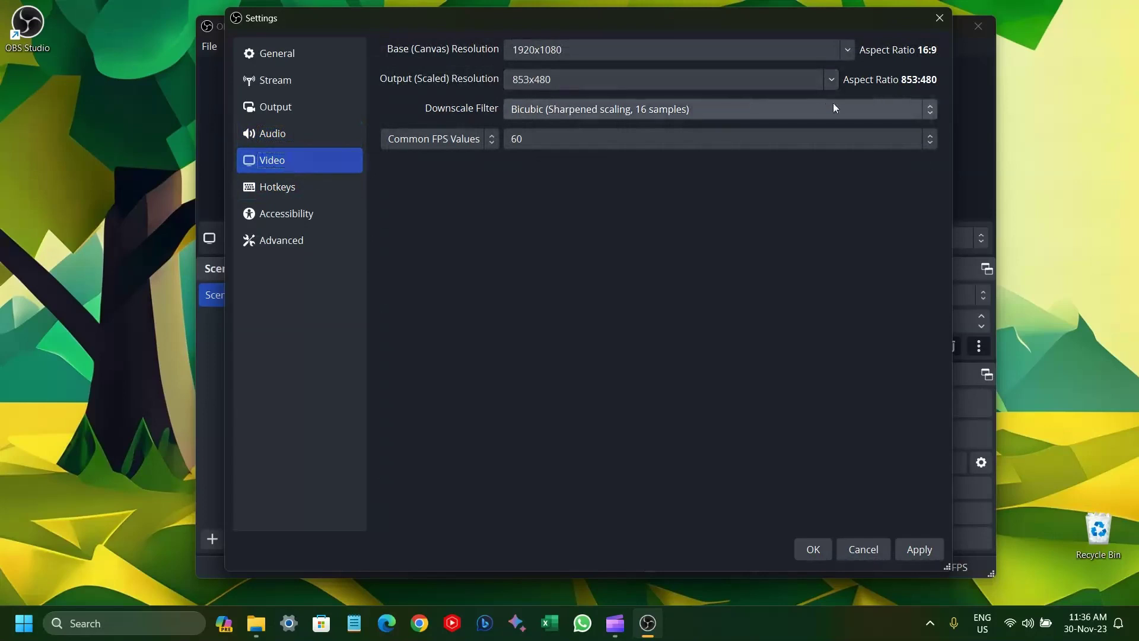
{"action": "left_click", "coordinate": [834, 80]}
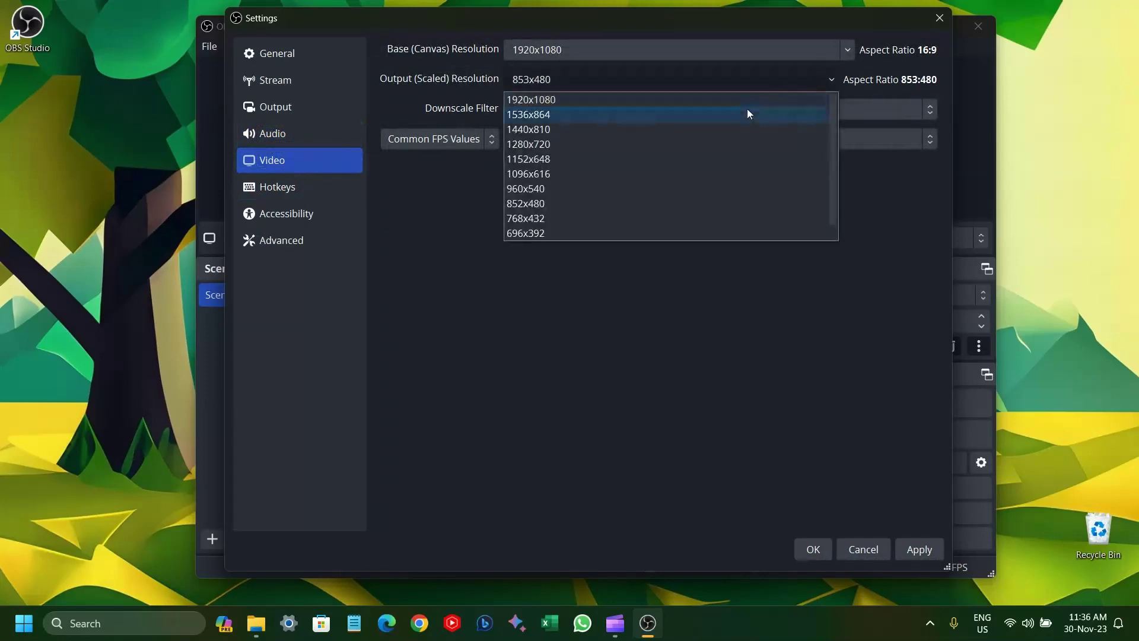
{"action": "left_click", "coordinate": [728, 99]}
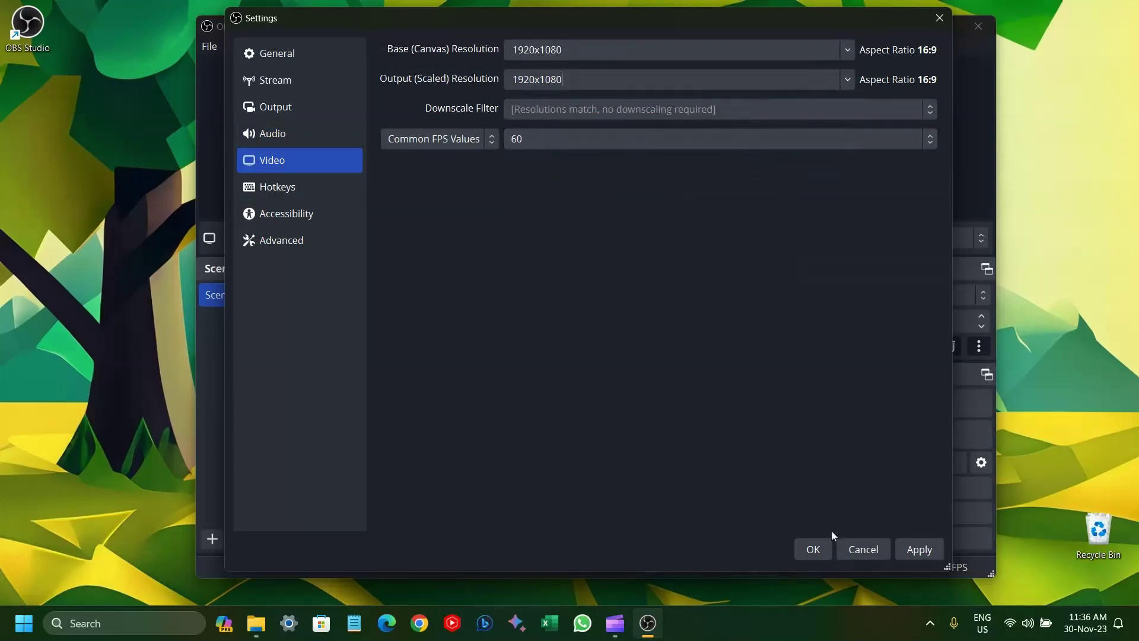
{"action": "left_click", "coordinate": [814, 551]}
{"action": "left_click", "coordinate": [812, 551]}
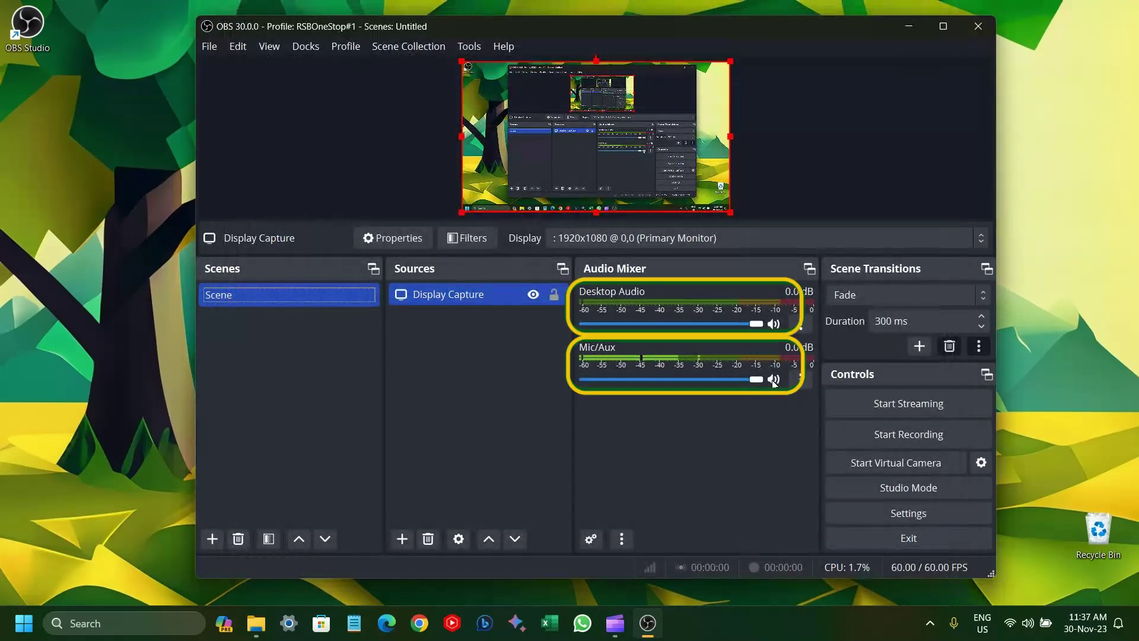
Mute both the Mic/Aux and Desktop Audio channels in the audio mixer.
{"action": "left_click", "coordinate": [773, 382]}
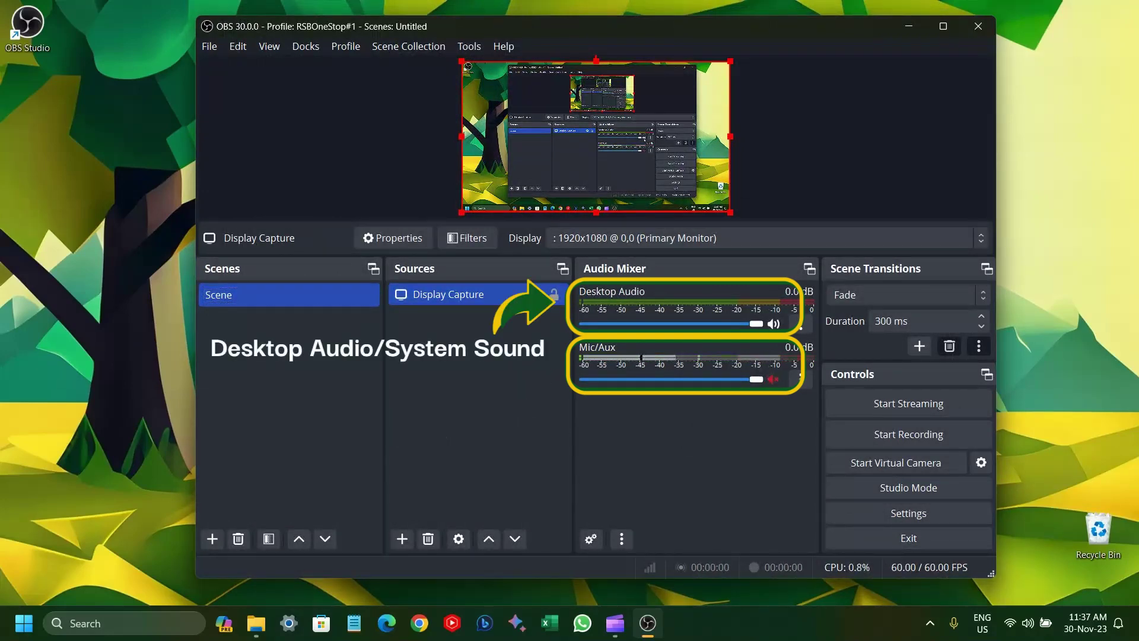
{"action": "left_click", "coordinate": [774, 325]}
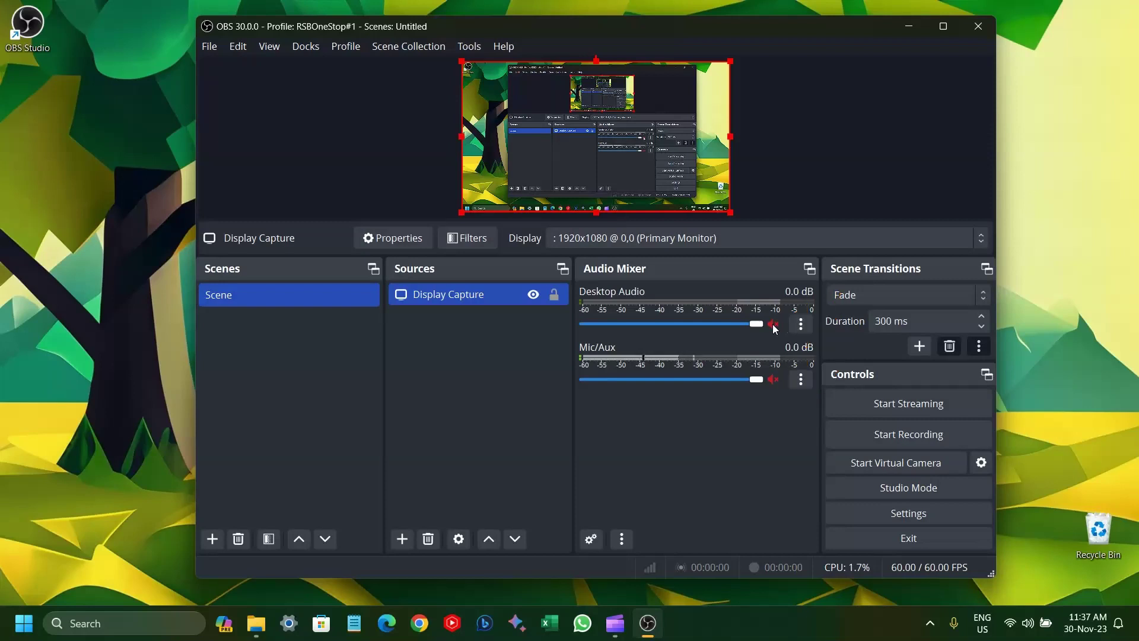
Assign Ctrl + R as the Start Recording hotkey and Ctrl + E as the Stop Recording hotkey, and accept the settings.
{"action": "left_click", "coordinate": [209, 46]}
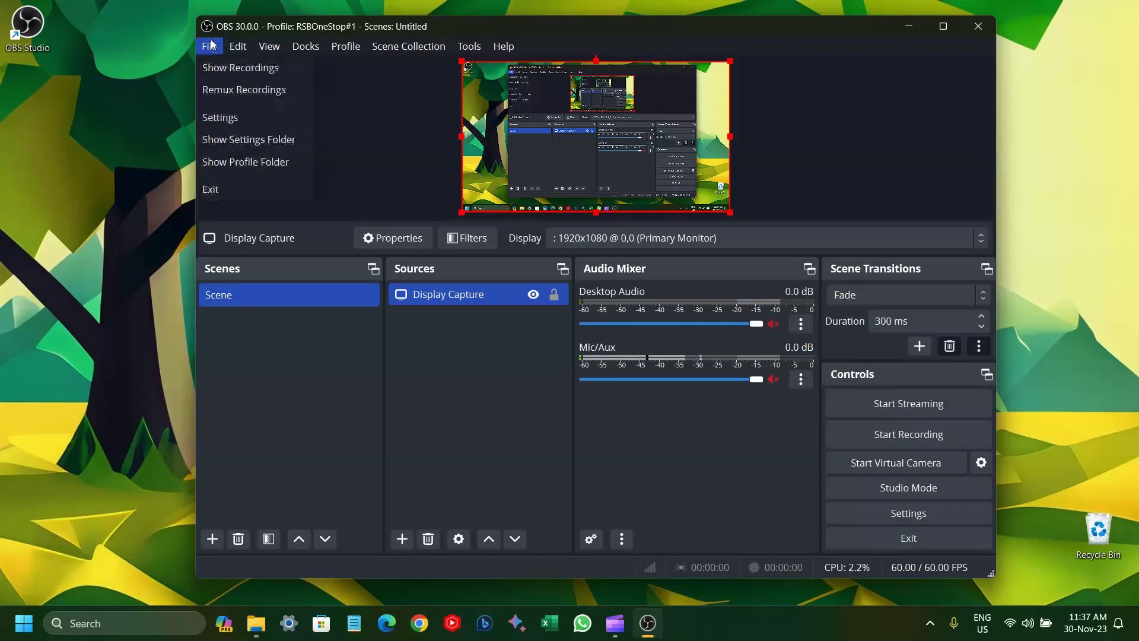
{"action": "left_click", "coordinate": [219, 117]}
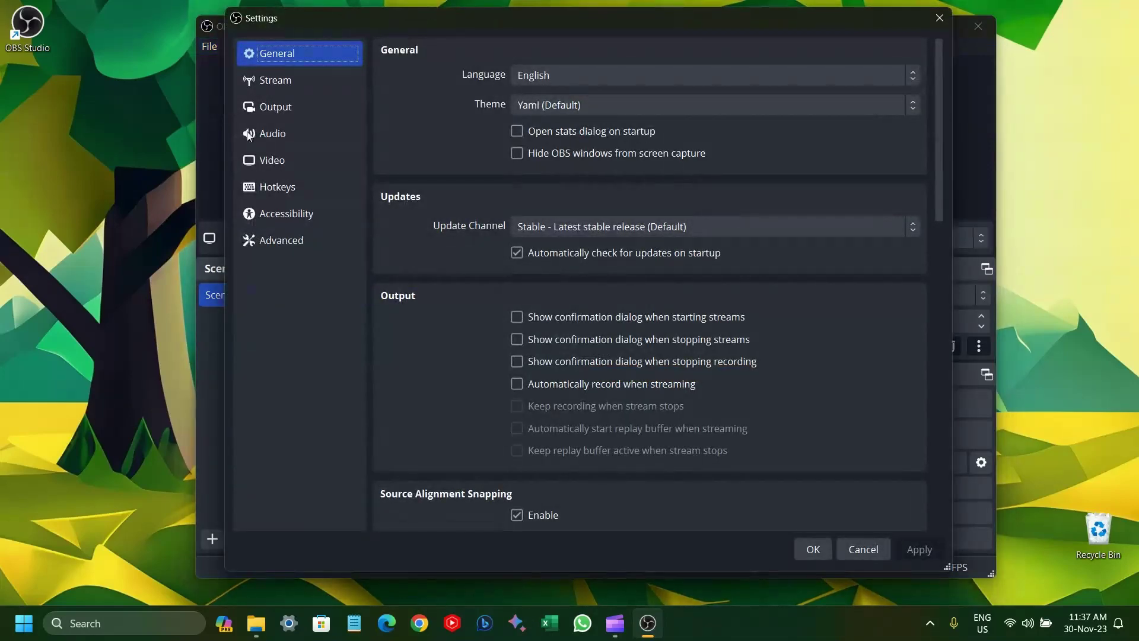
{"action": "left_click", "coordinate": [271, 194]}
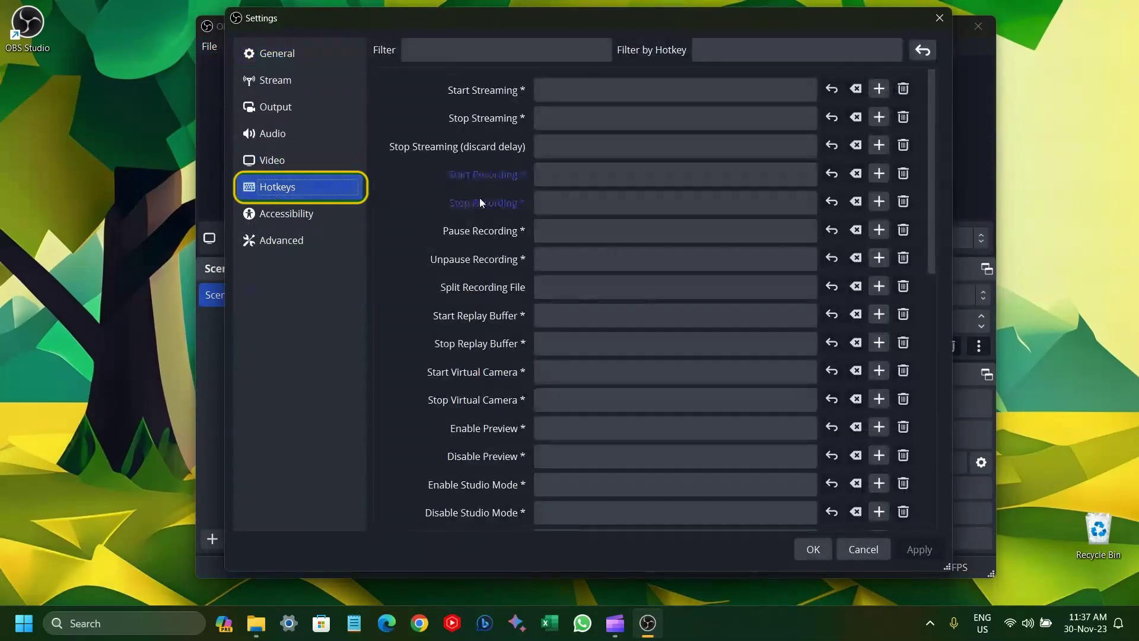
{"action": "left_click", "coordinate": [543, 174]}
{"action": "key", "text": "ctrl+r"}
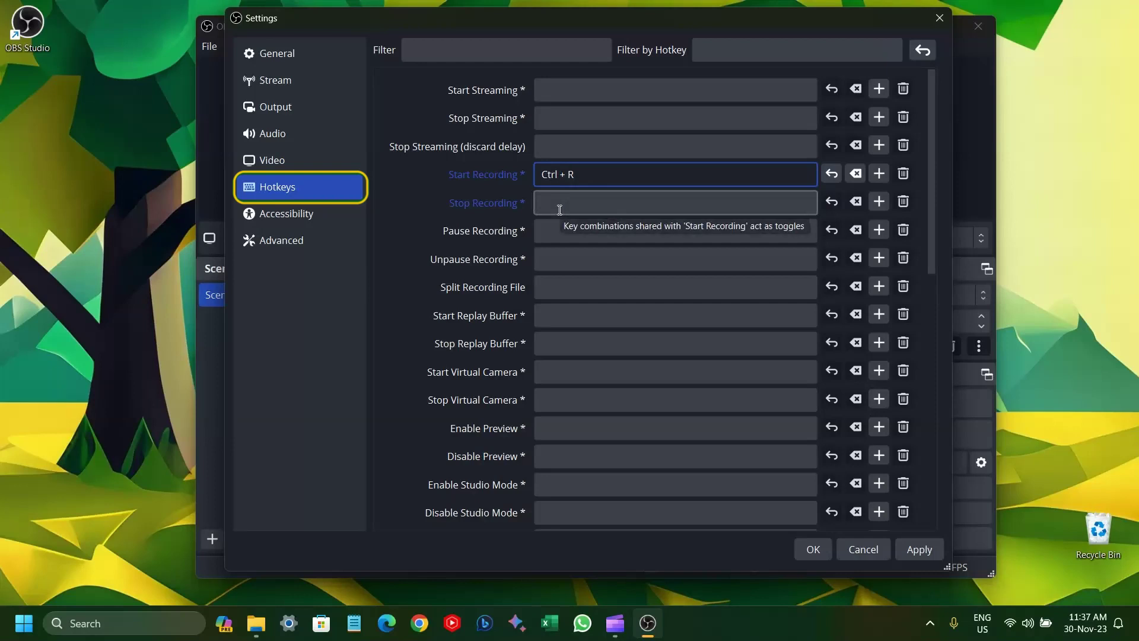
{"action": "left_click", "coordinate": [559, 210]}
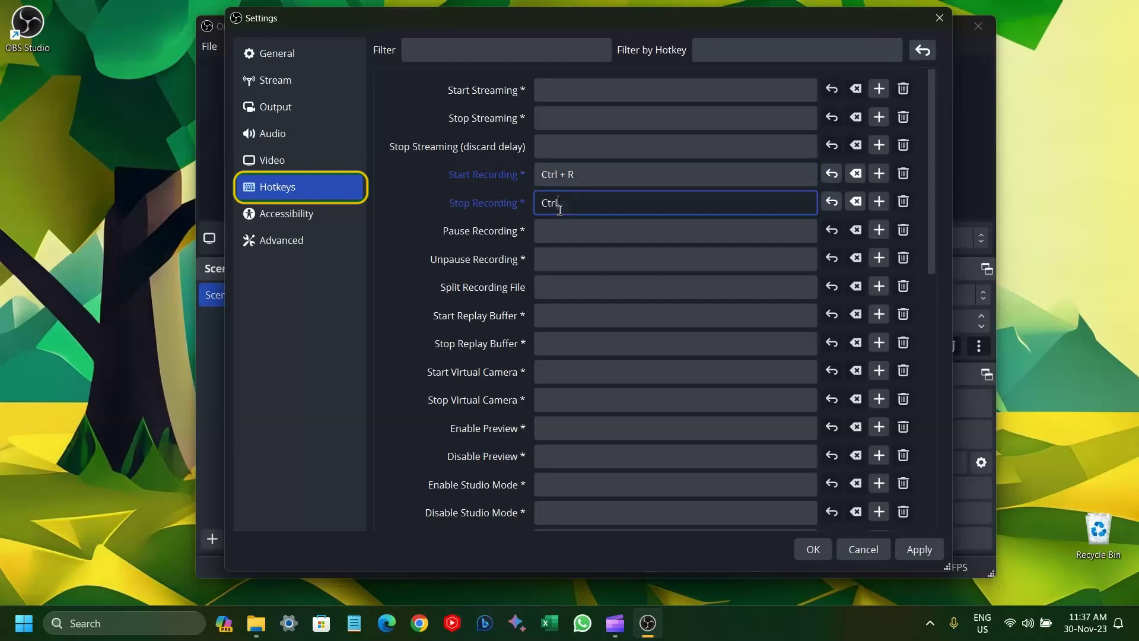
{"action": "key", "text": "ctrl+e"}
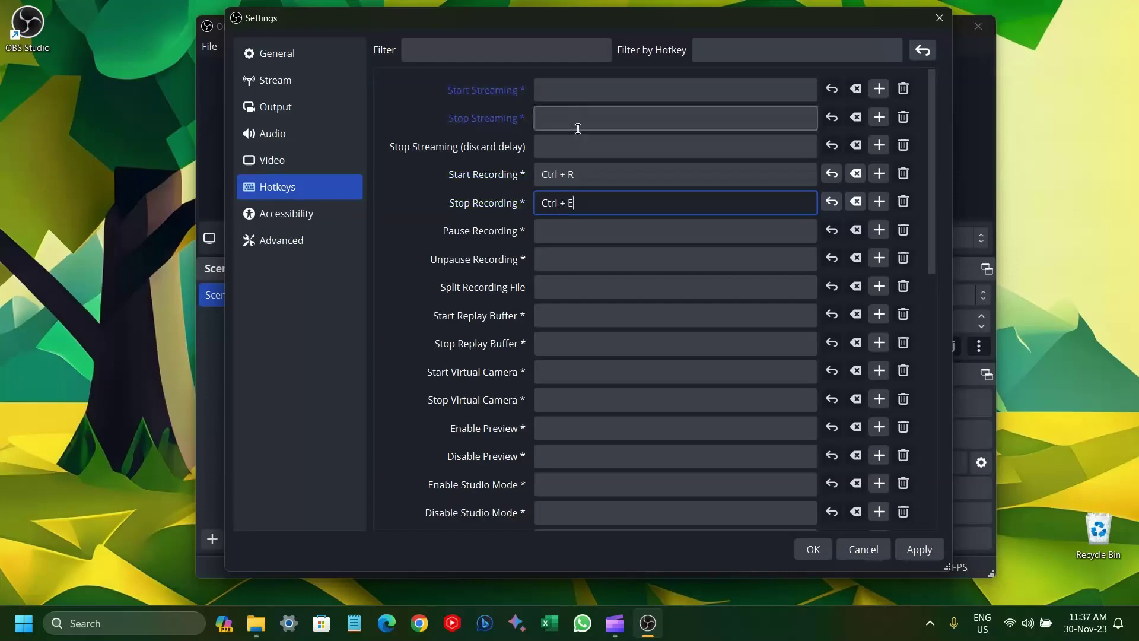
{"action": "scroll", "coordinate": [595, 285], "scroll_direction": "down", "scroll_amount": 3}
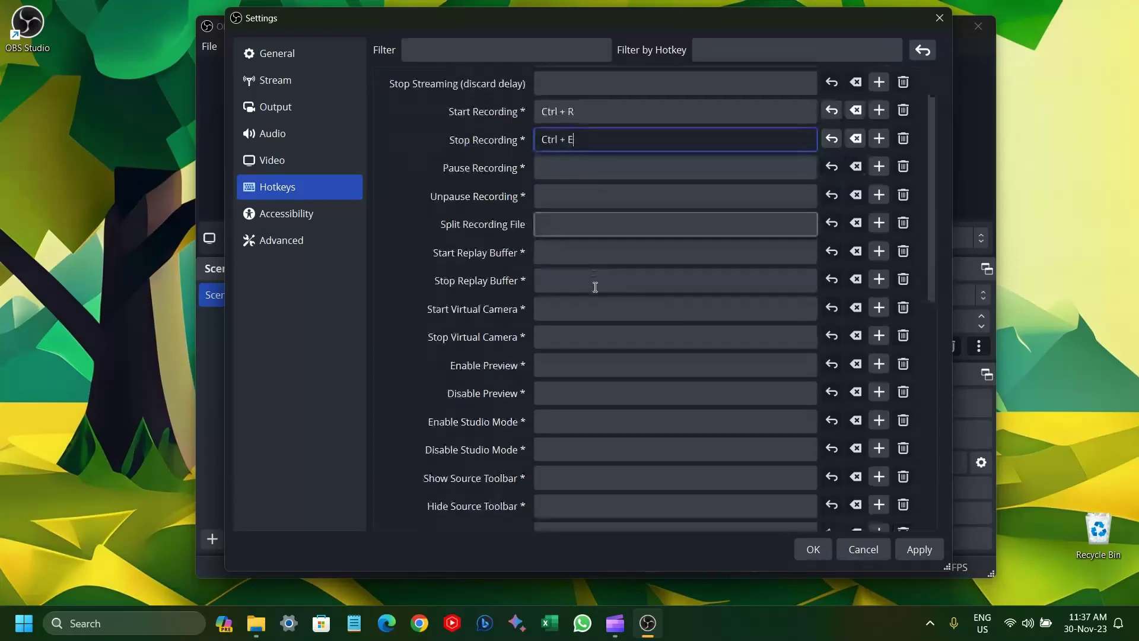
{"action": "scroll", "coordinate": [595, 286], "scroll_direction": "down", "scroll_amount": 10}
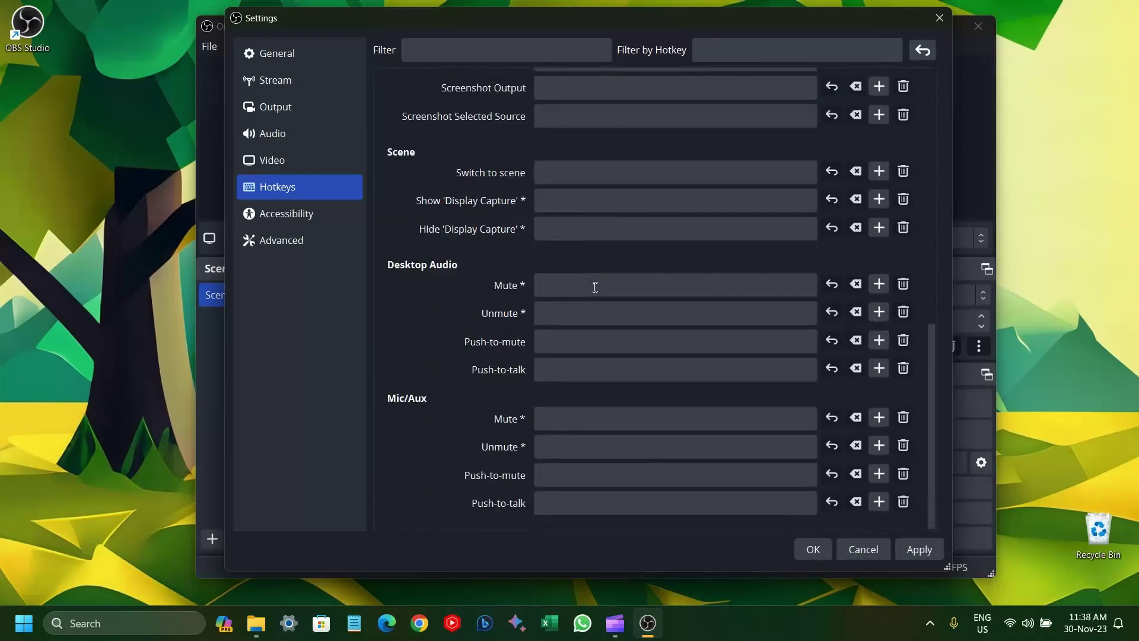
{"action": "scroll", "coordinate": [603, 306], "scroll_direction": "up", "scroll_amount": 3}
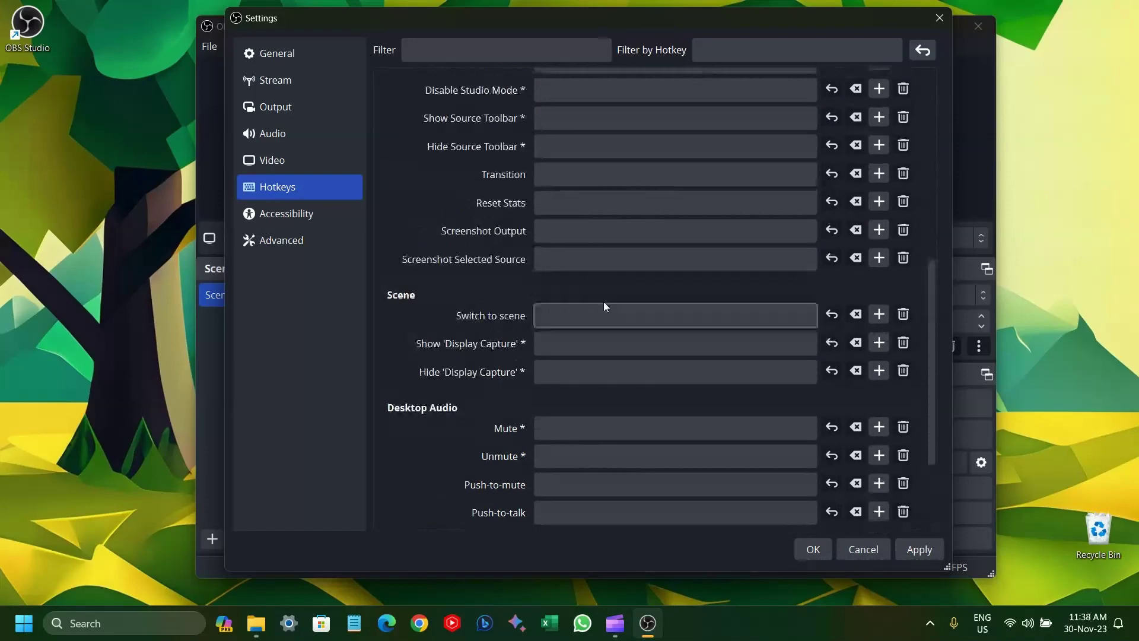
{"action": "left_click", "coordinate": [813, 549]}
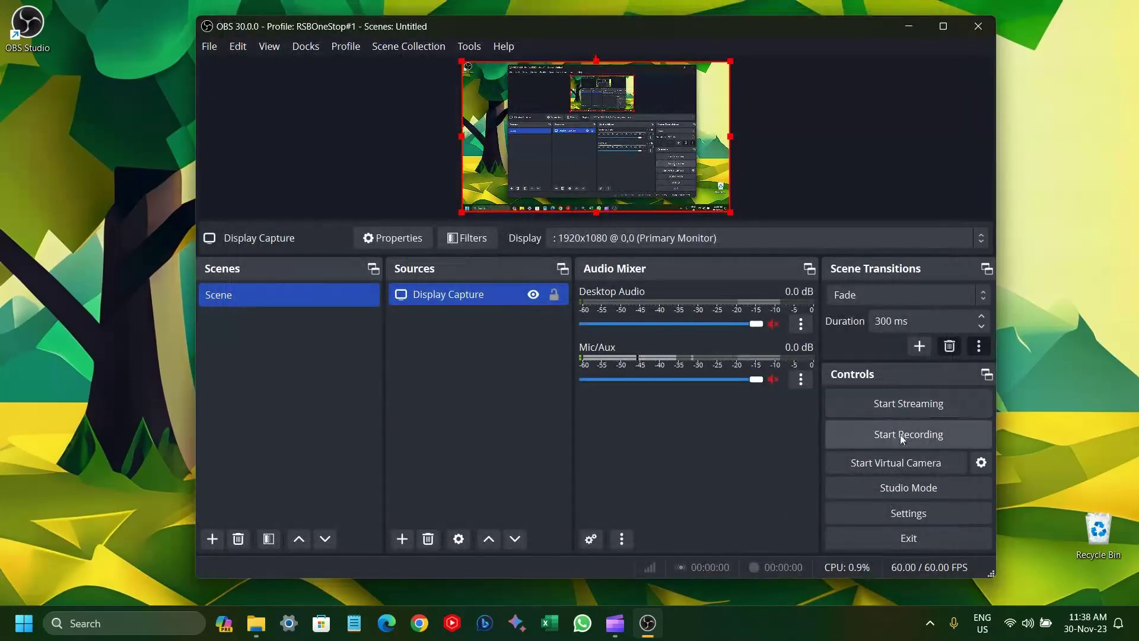
Start a recording, minimize the recorder window to the desktop, and restore it.
{"action": "left_click", "coordinate": [899, 434]}
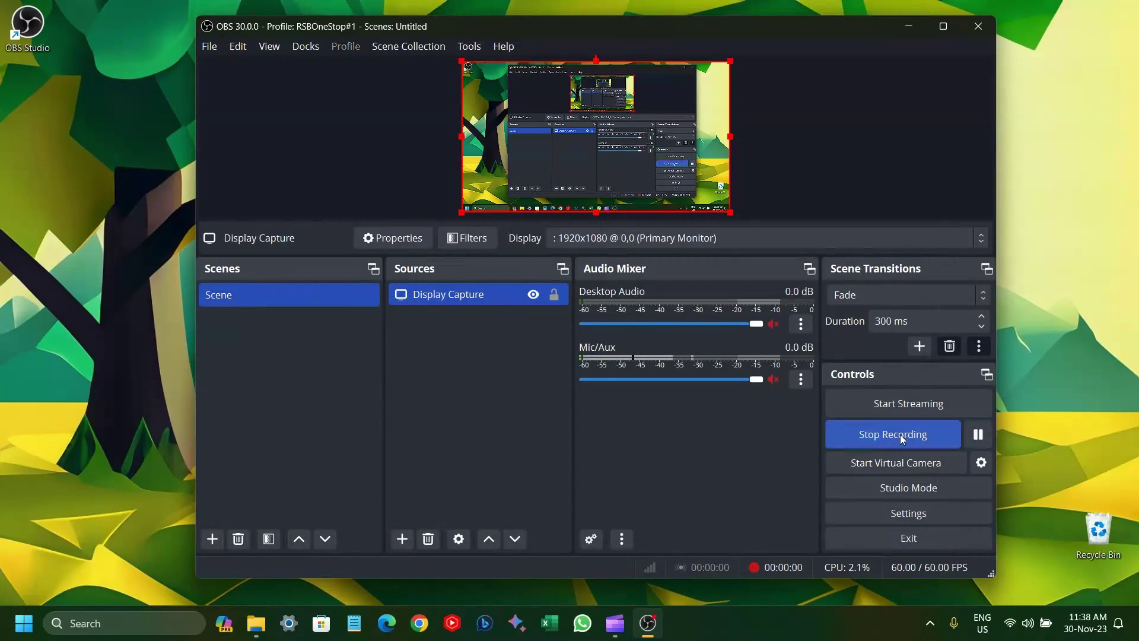
{"action": "left_click", "coordinate": [911, 26]}
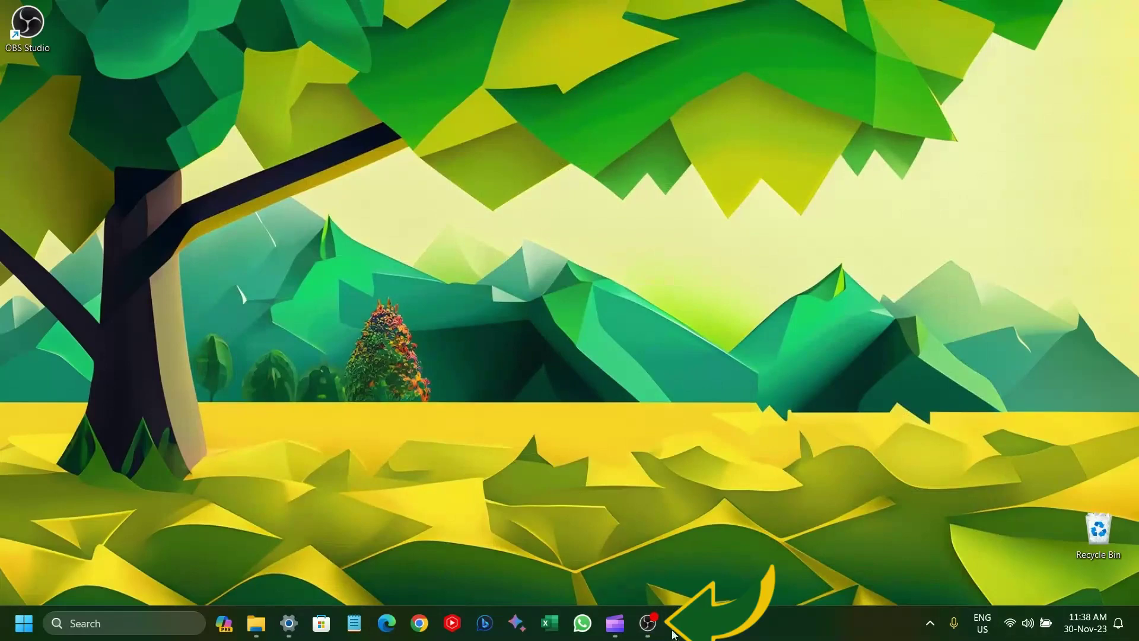
{"action": "mouse_move", "coordinate": [656, 618]}
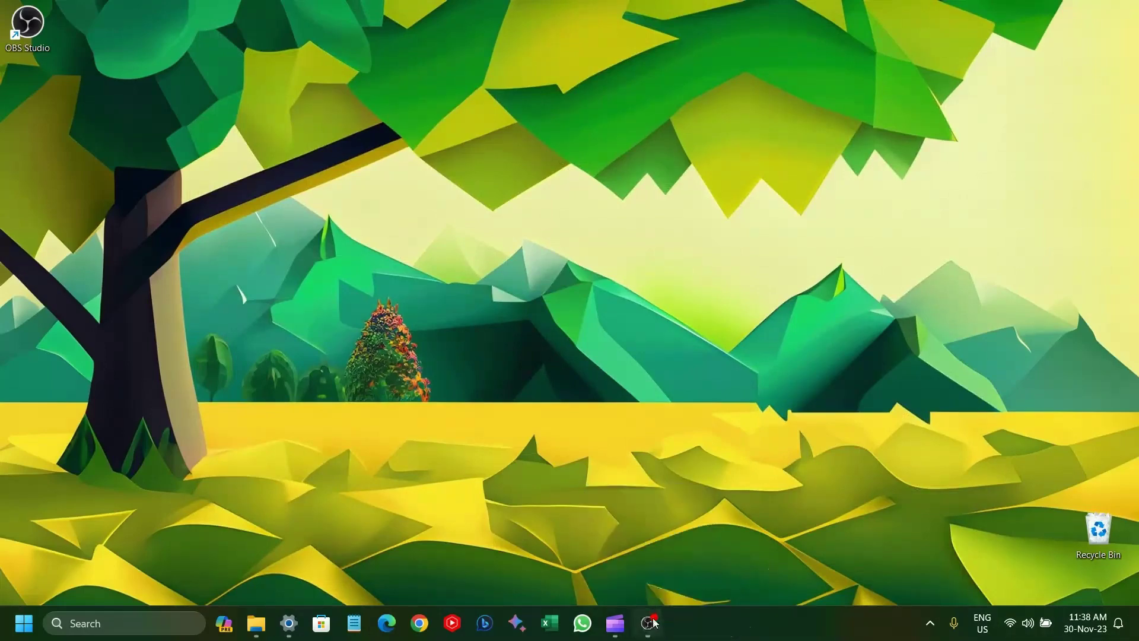
{"action": "left_click", "coordinate": [647, 623]}
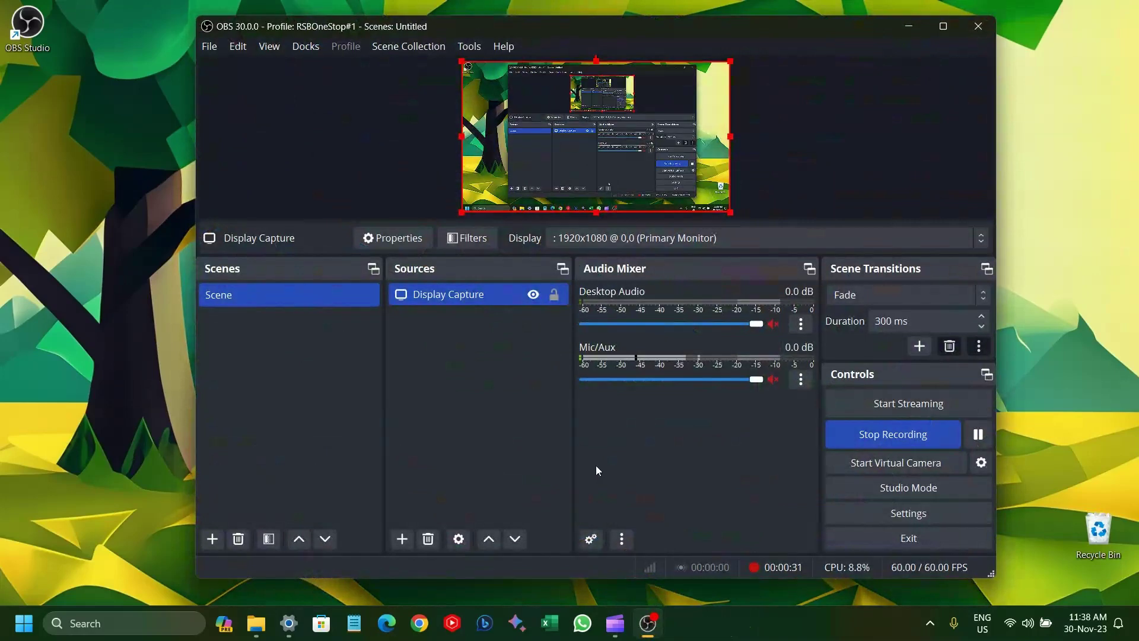
Enable always minimizing to the system tray instead of the task bar in the general settings, and accept the change.
{"action": "left_click", "coordinate": [209, 47]}
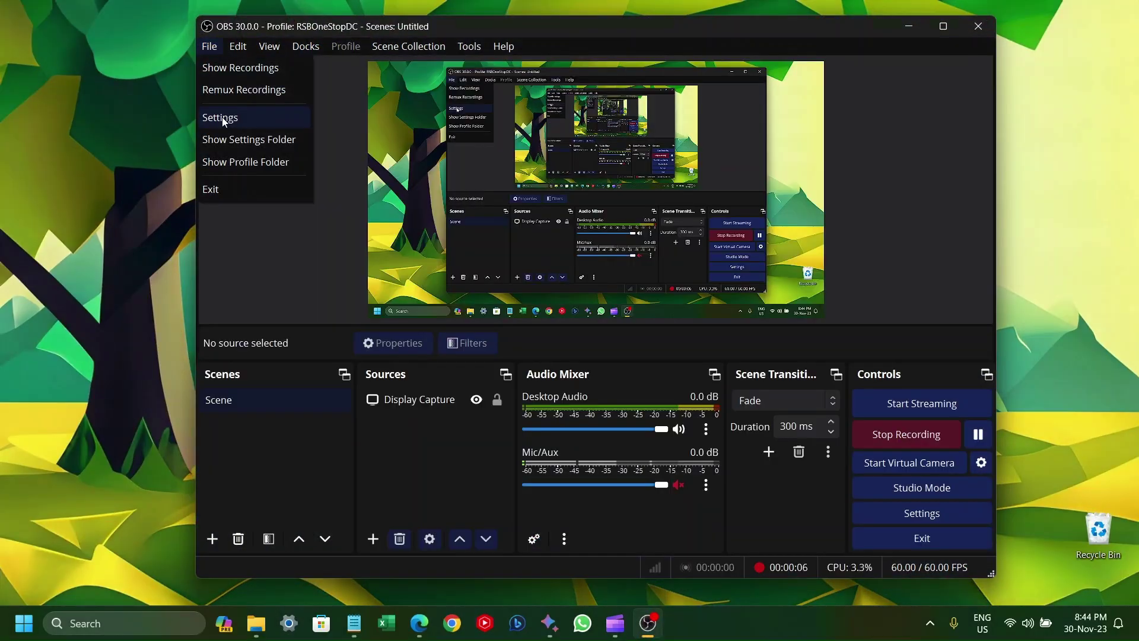
{"action": "left_click", "coordinate": [228, 118]}
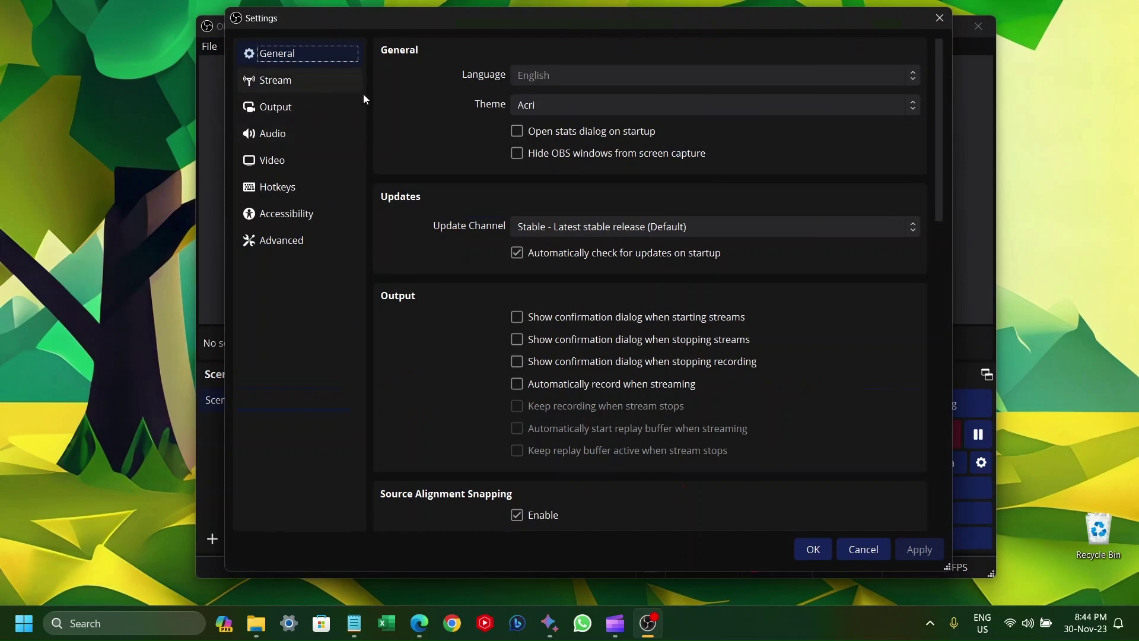
{"action": "scroll", "coordinate": [478, 387], "scroll_direction": "down", "scroll_amount": 5}
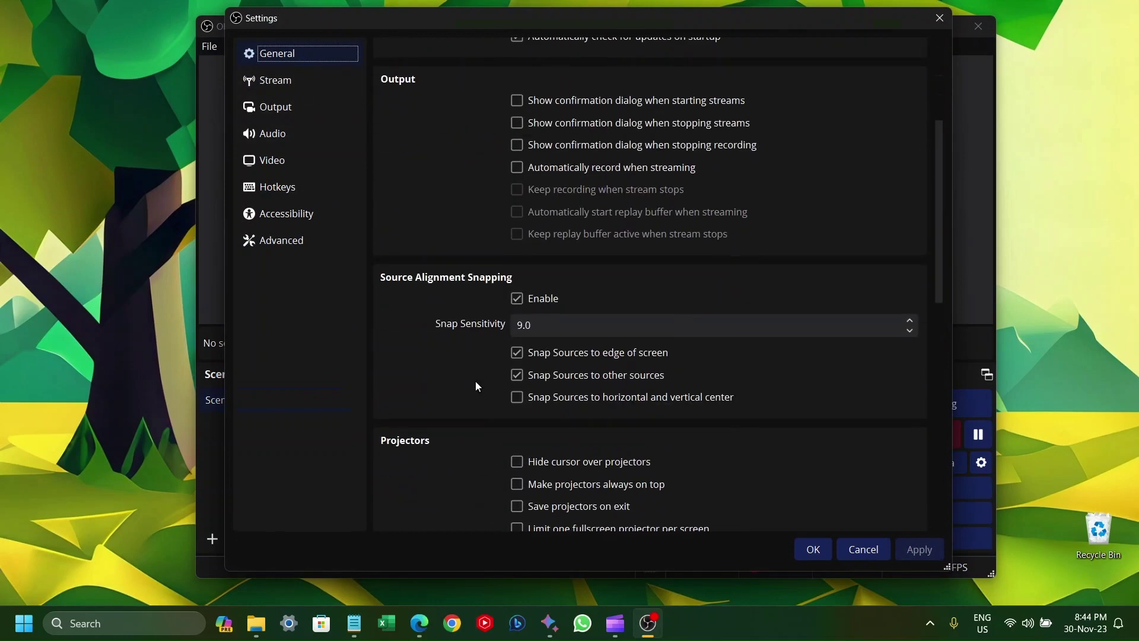
{"action": "scroll", "coordinate": [476, 382], "scroll_direction": "down", "scroll_amount": 3}
{"action": "scroll", "coordinate": [449, 369], "scroll_direction": "down", "scroll_amount": 2}
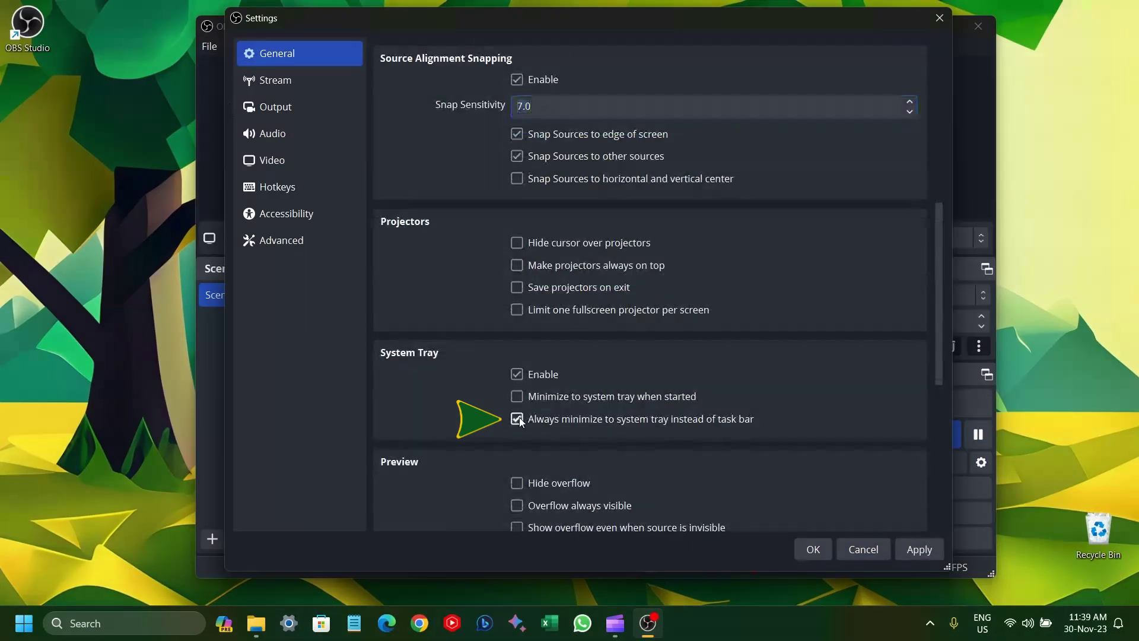
{"action": "left_click", "coordinate": [813, 550]}
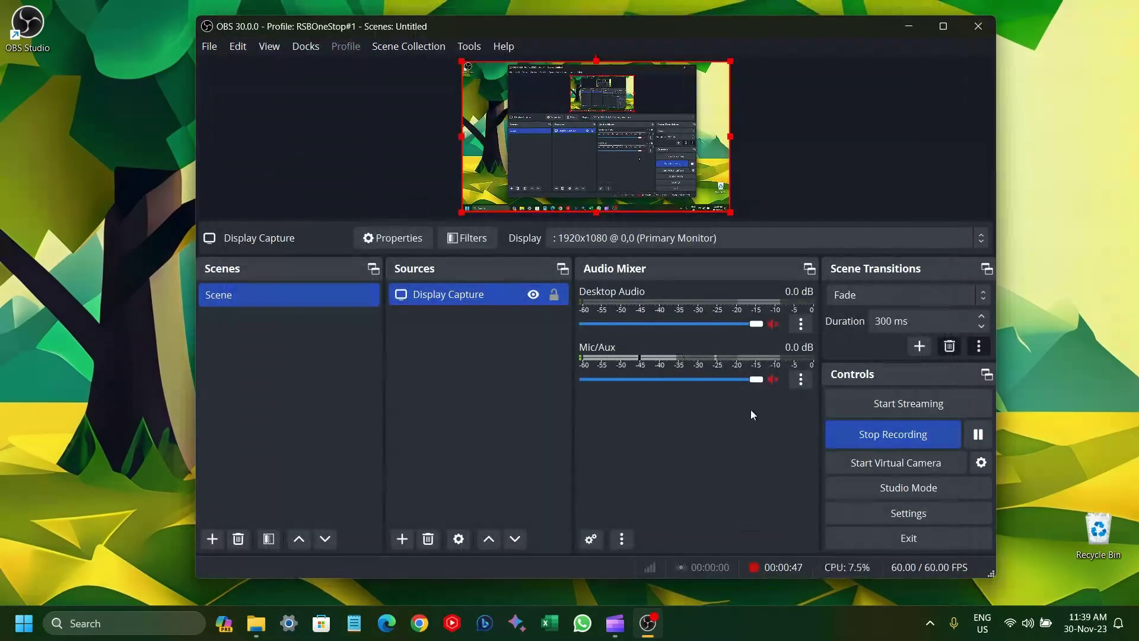
Show the desktop and reopen the minimized recorder from the hidden system tray icons.
{"action": "key", "text": "super+d"}
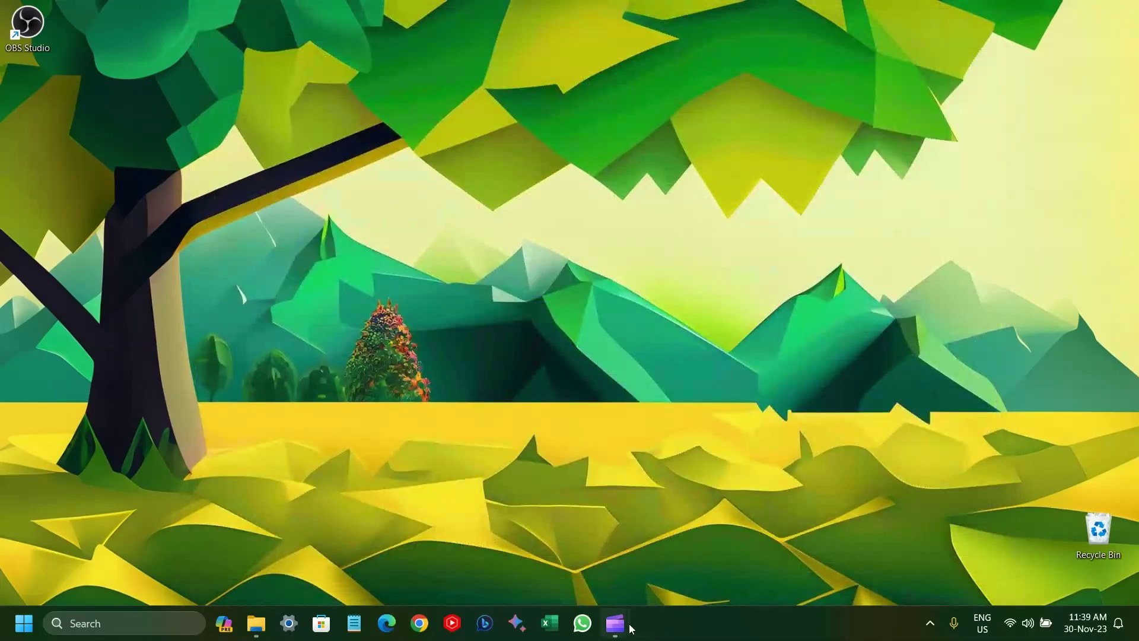
{"action": "left_click", "coordinate": [927, 623]}
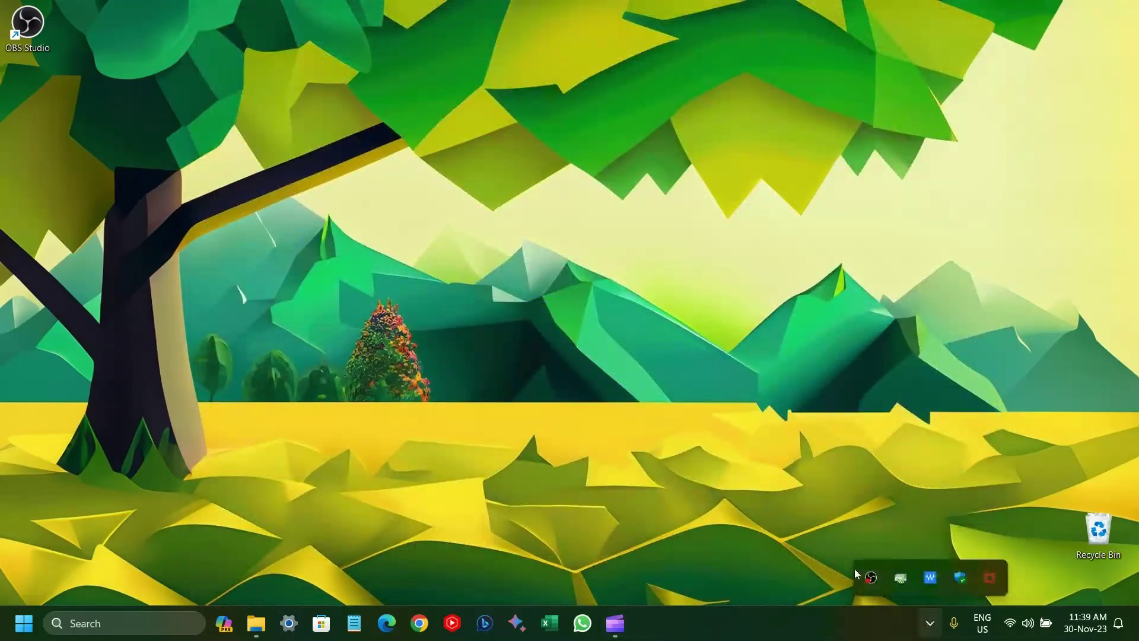
{"action": "left_click", "coordinate": [870, 580]}
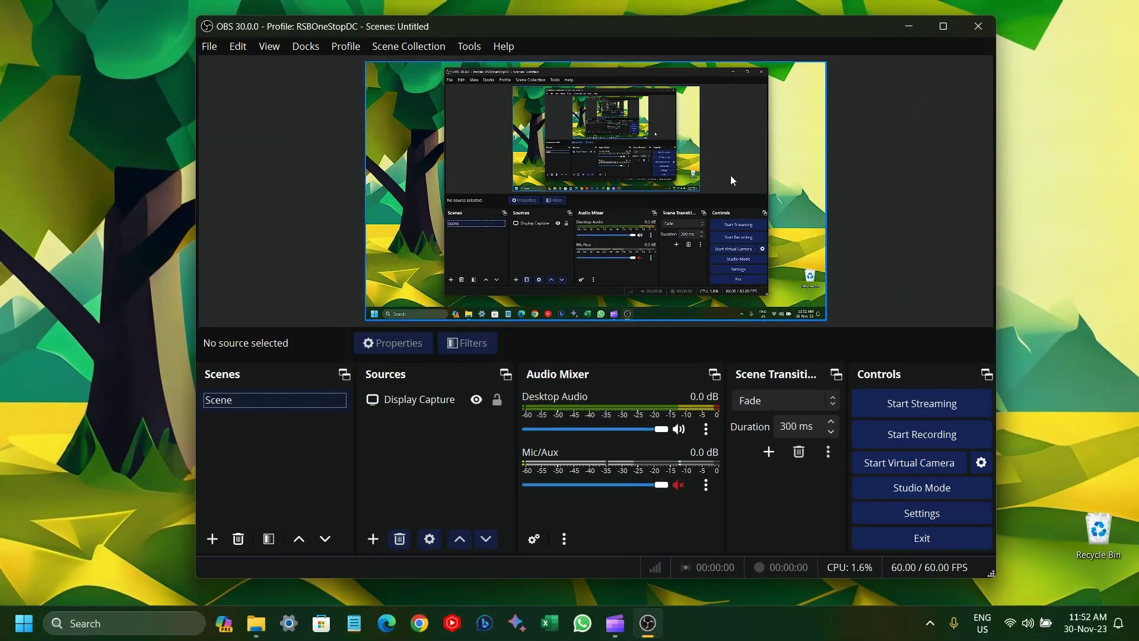
Enable hiding OBS windows from screen capture in the general settings, and accept the change.
{"action": "left_click", "coordinate": [208, 48]}
{"action": "left_click", "coordinate": [223, 120]}
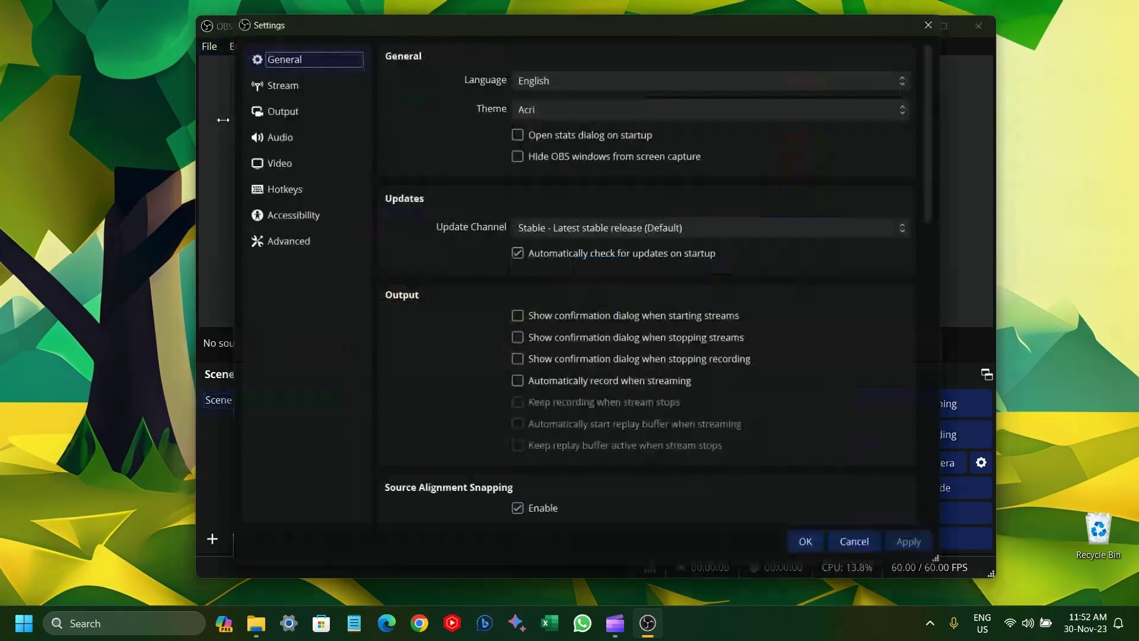
{"action": "left_click", "coordinate": [516, 153]}
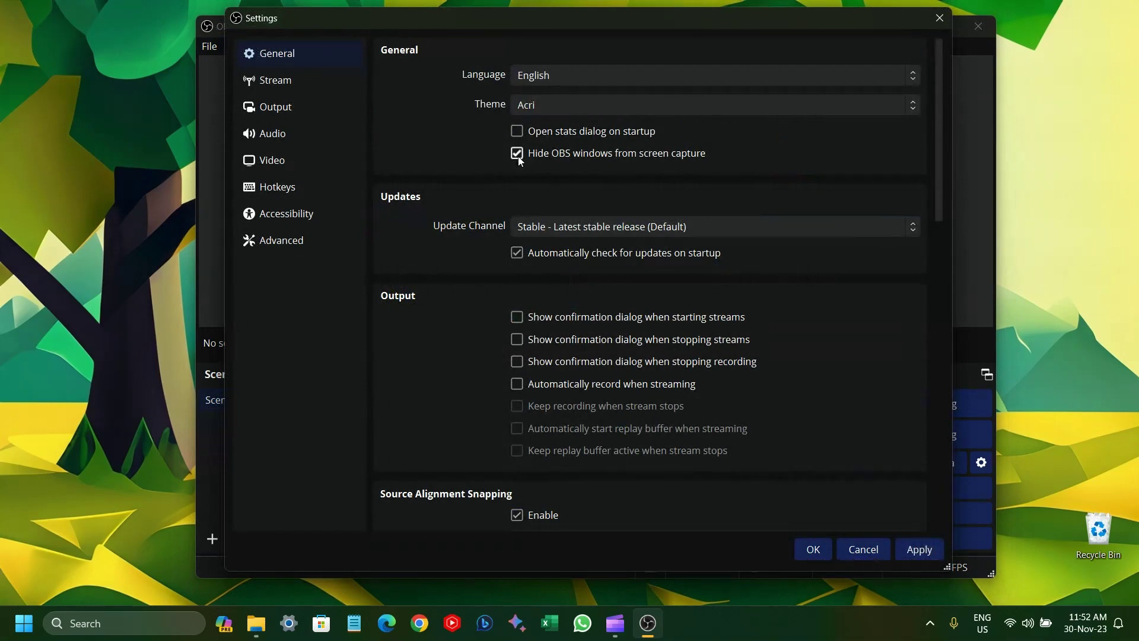
{"action": "left_click", "coordinate": [813, 552]}
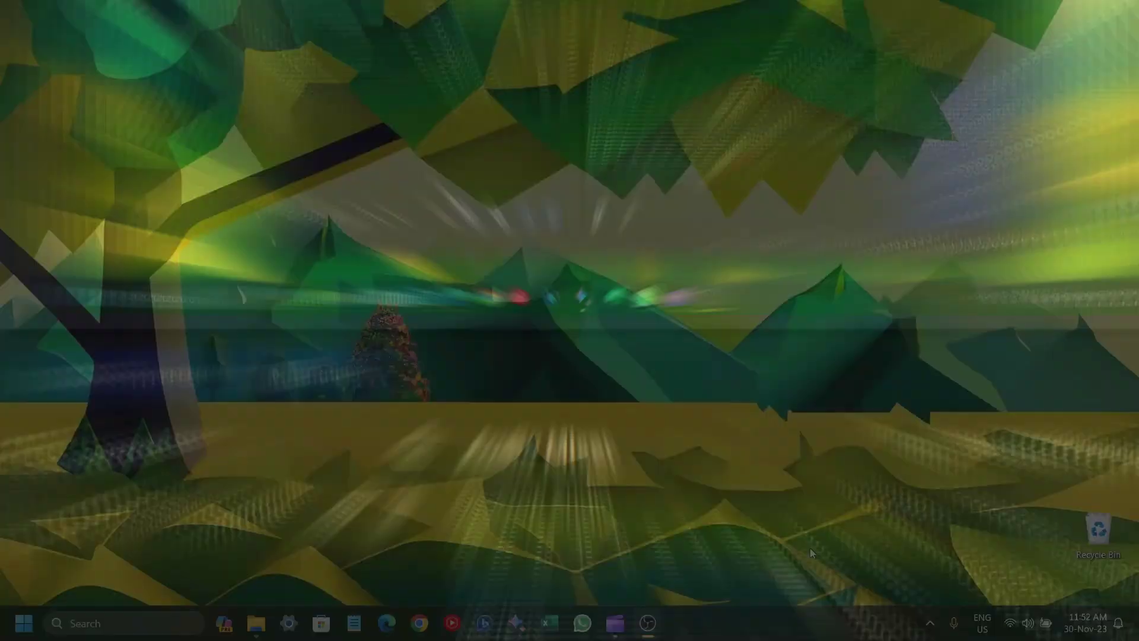